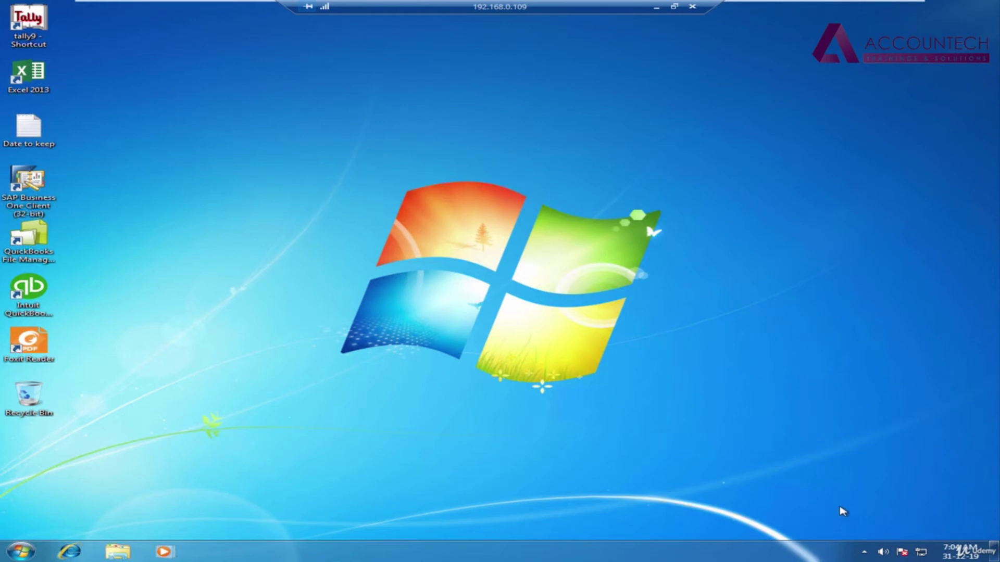
- Examine the hidden notification-area icons on the remote desktop
click(864, 553)
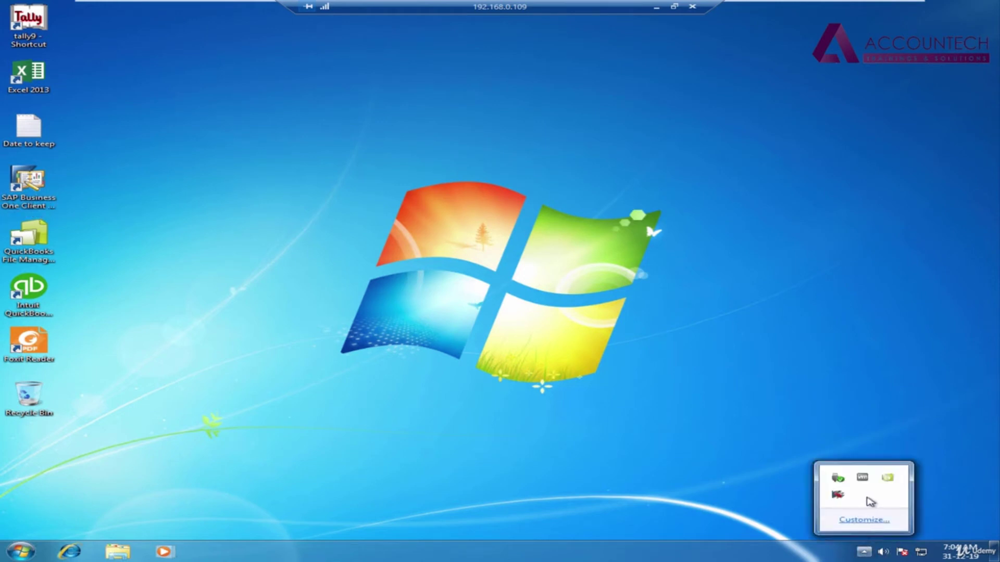
click(311, 328)
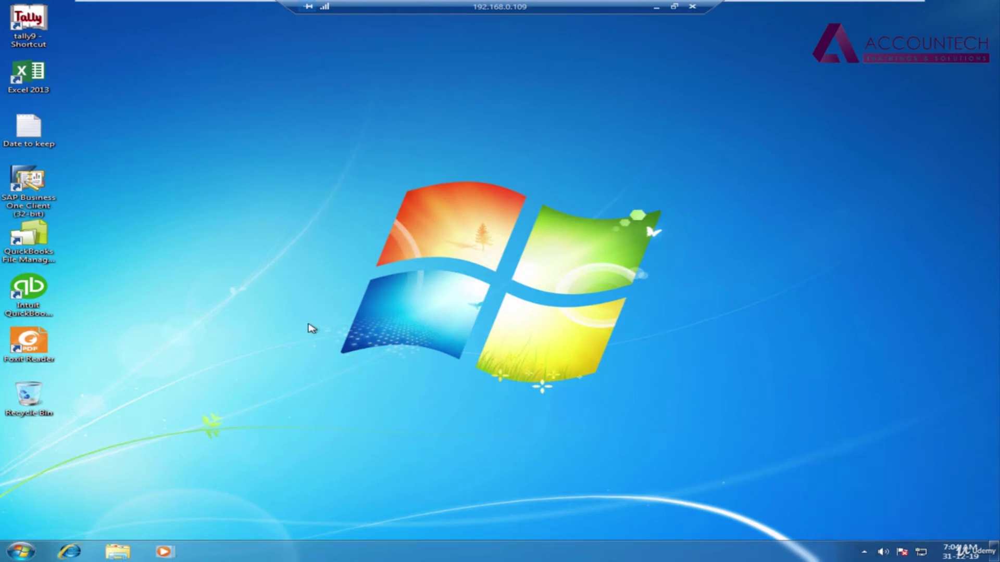
- Launch SAP Business One and log on to the OEC Computers company with user ID manager and the account password
double_click(15, 182)
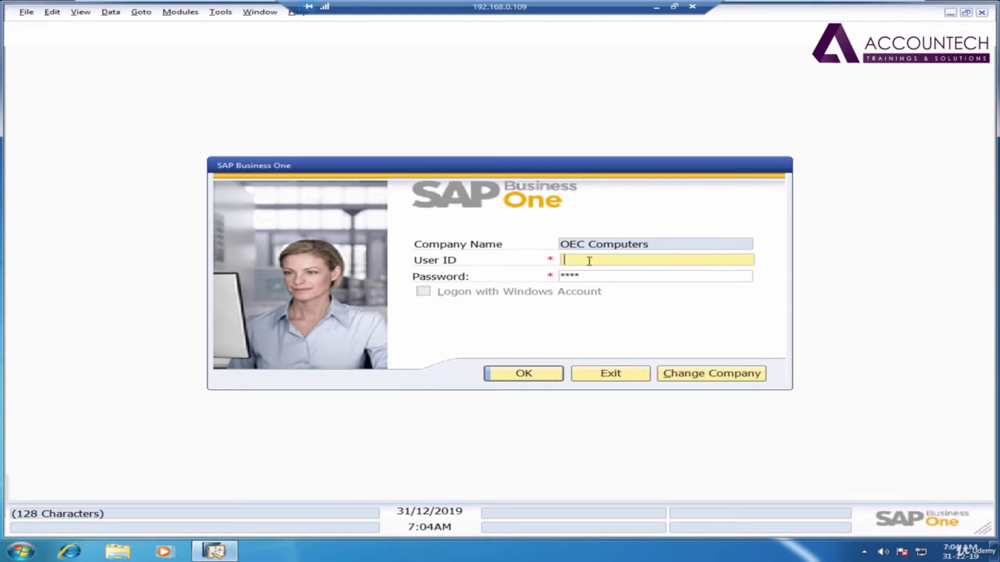
click(754, 379)
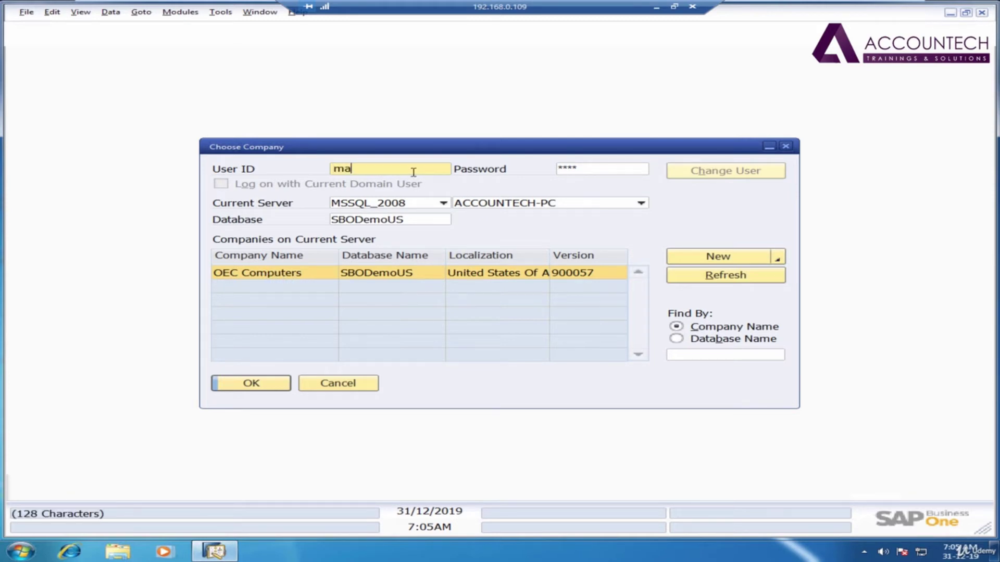
key(Tab)
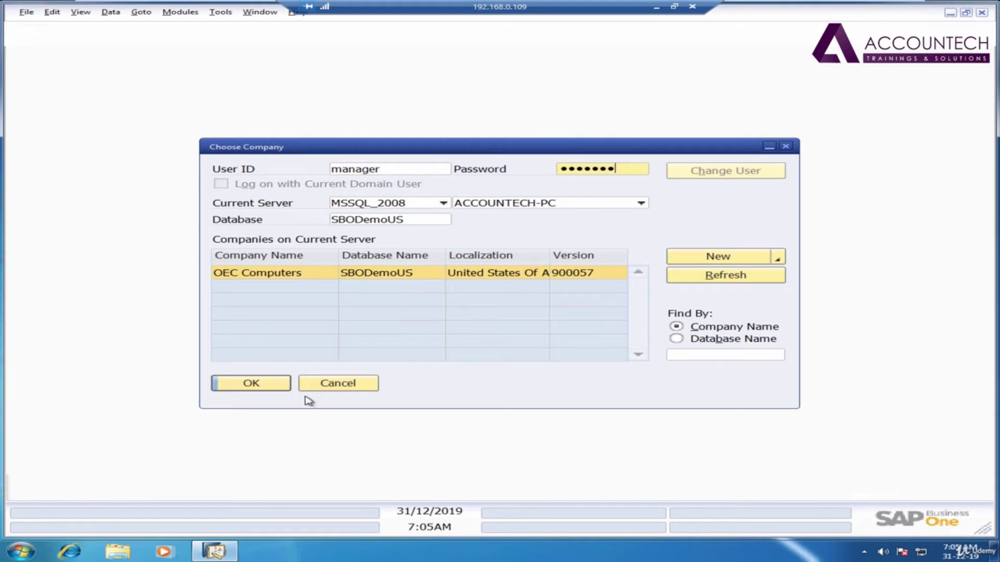
click(258, 384)
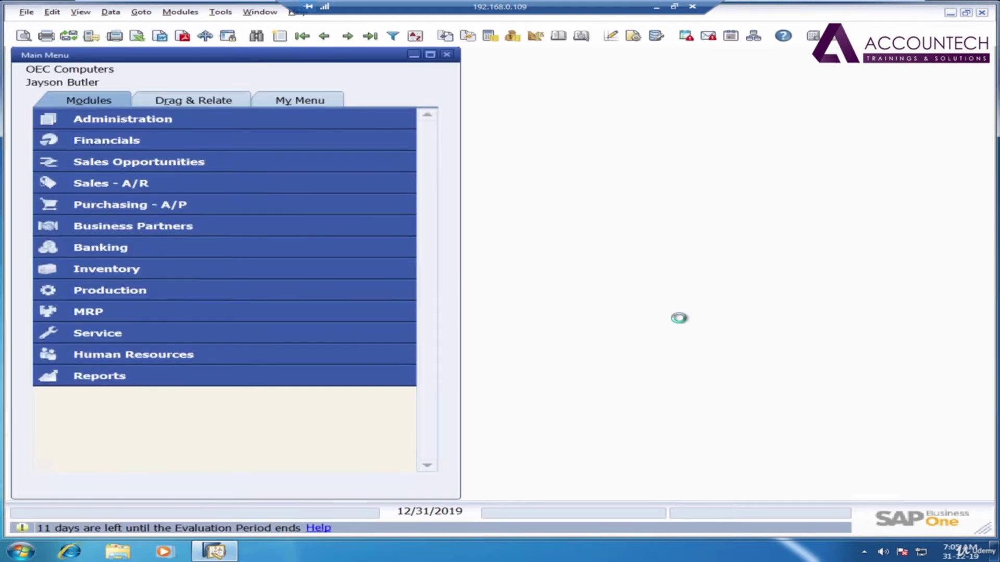
click(286, 292)
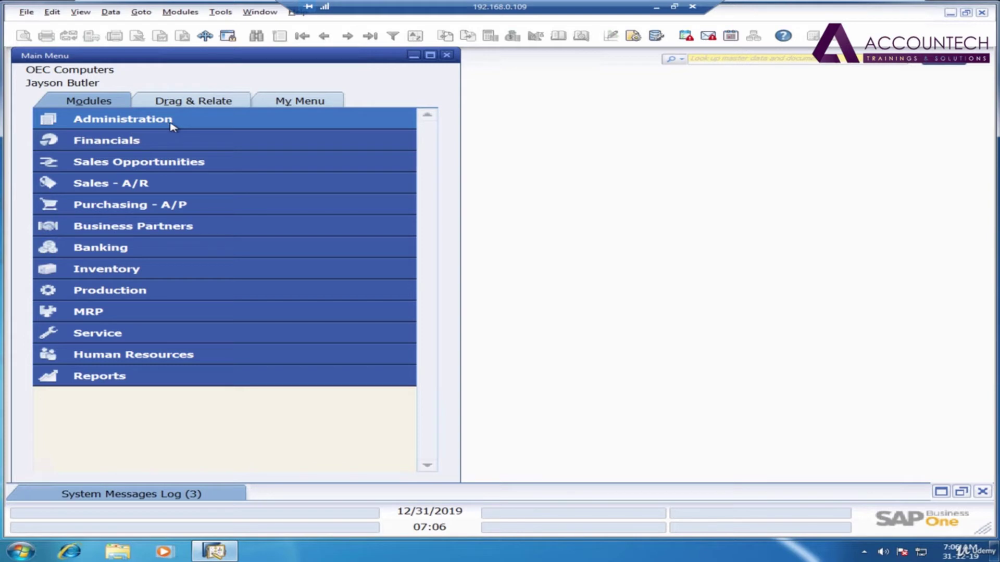
- Open the General Settings from System Initialization in the Administration module
click(196, 127)
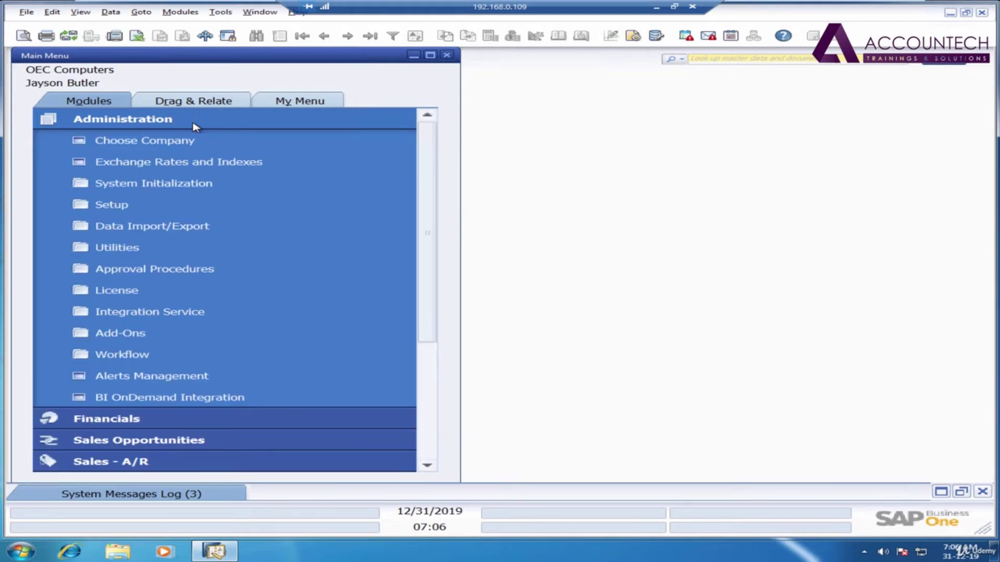
click(195, 183)
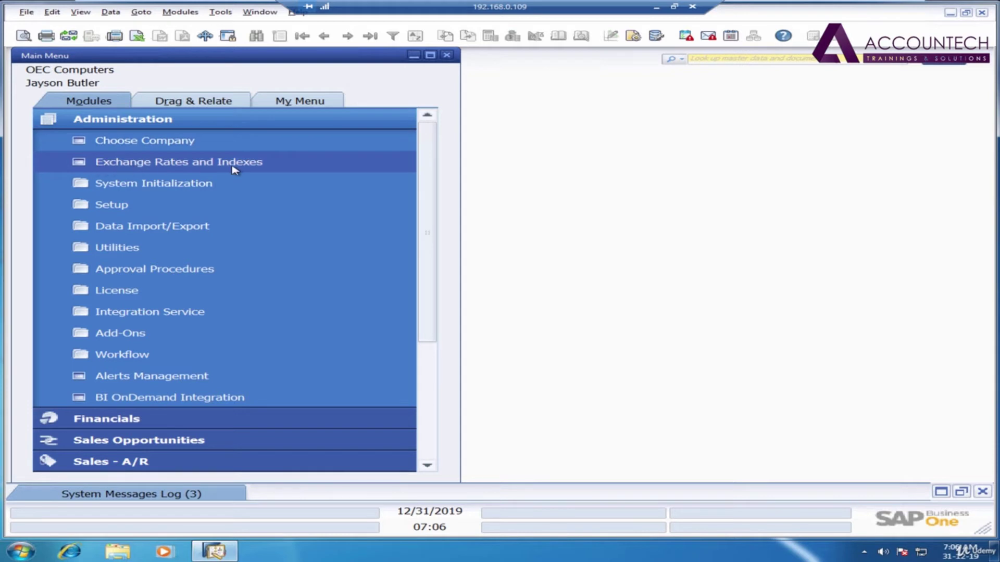
click(182, 187)
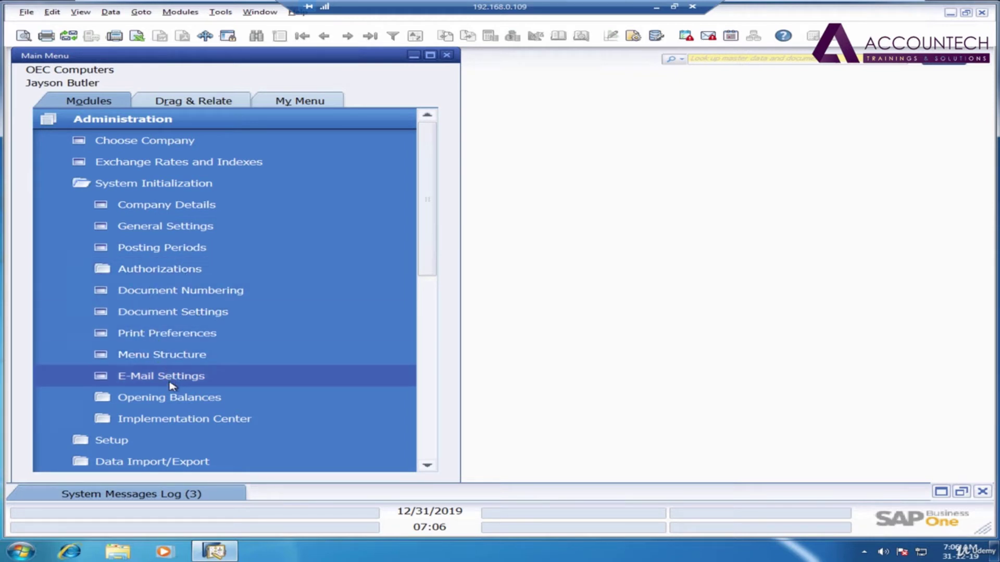
click(126, 184)
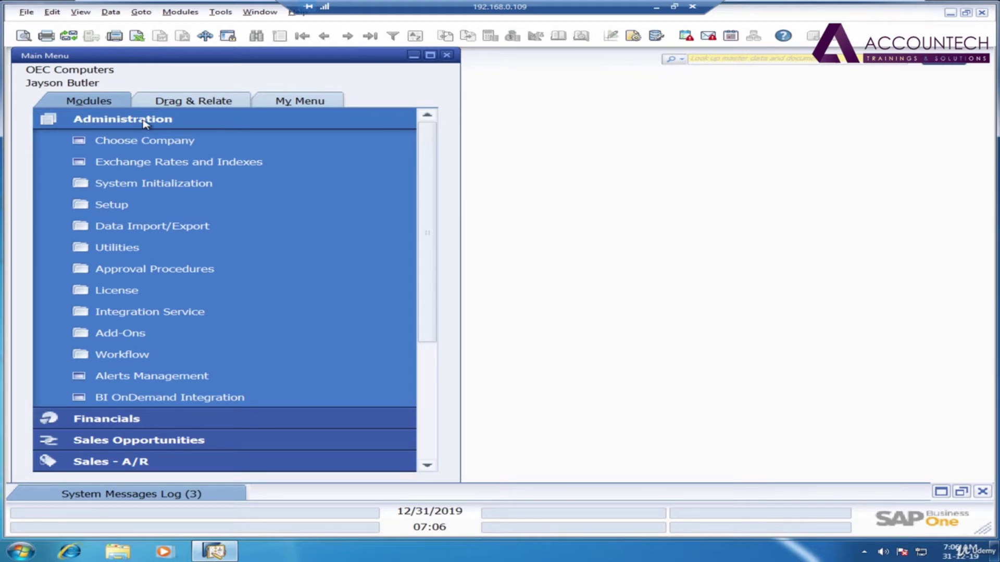
click(168, 189)
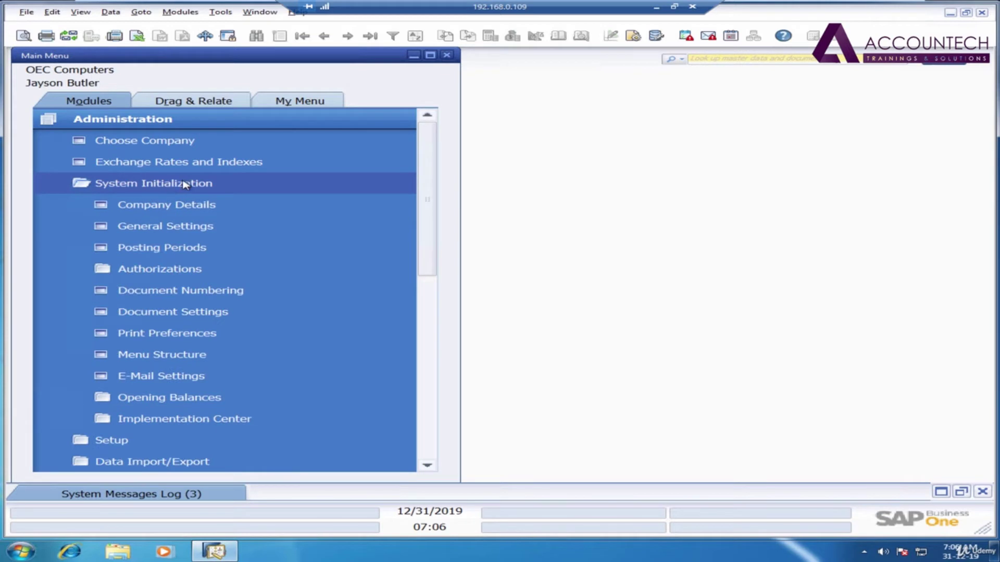
click(176, 226)
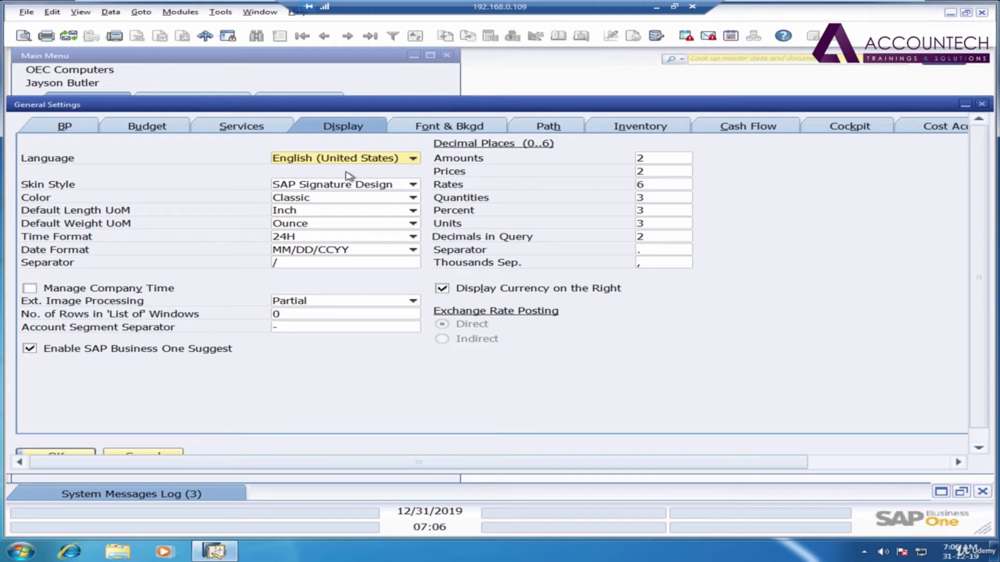
- Set the display font size to 14 in General Settings, save the change and close the window
click(469, 128)
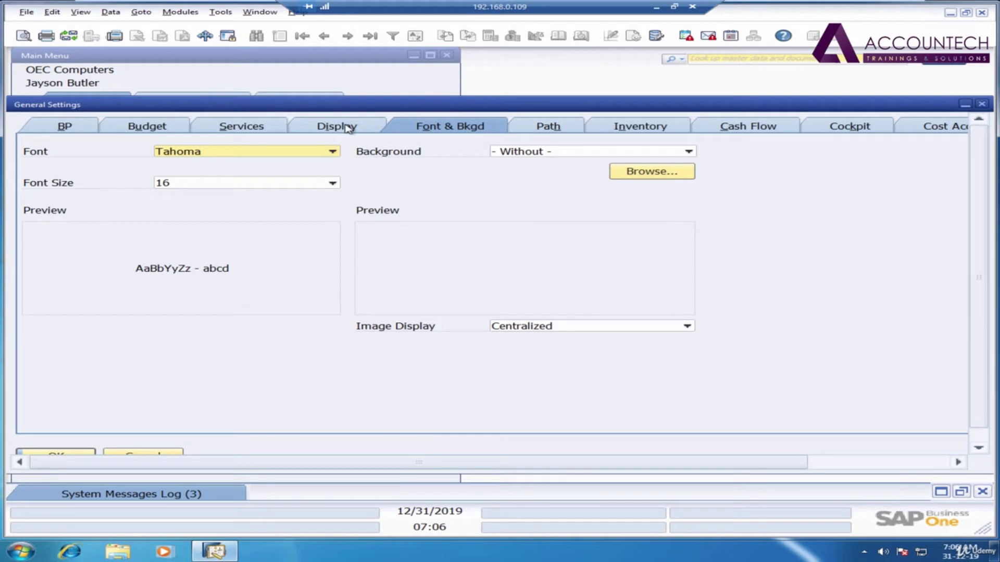
click(348, 127)
click(477, 126)
click(295, 185)
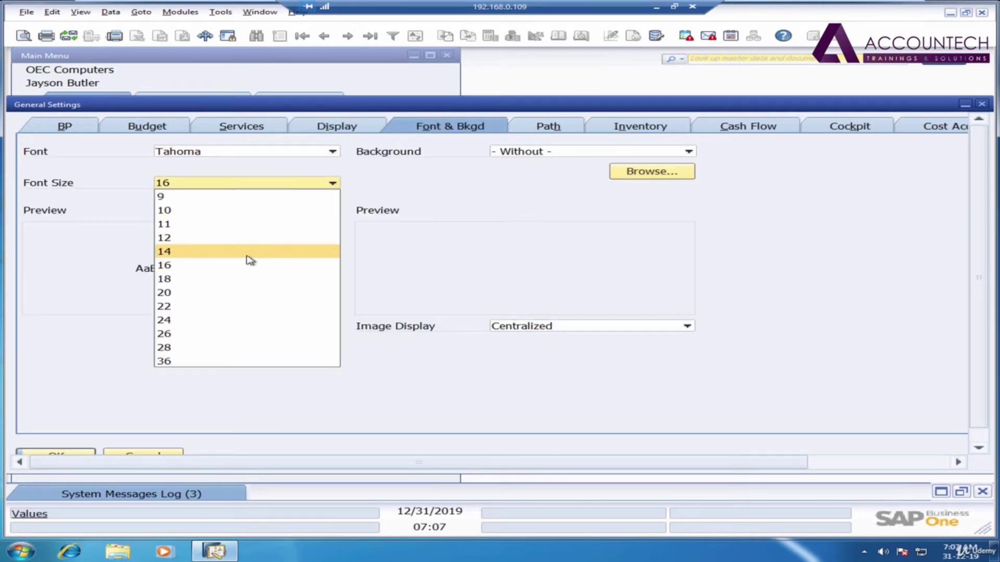
click(250, 259)
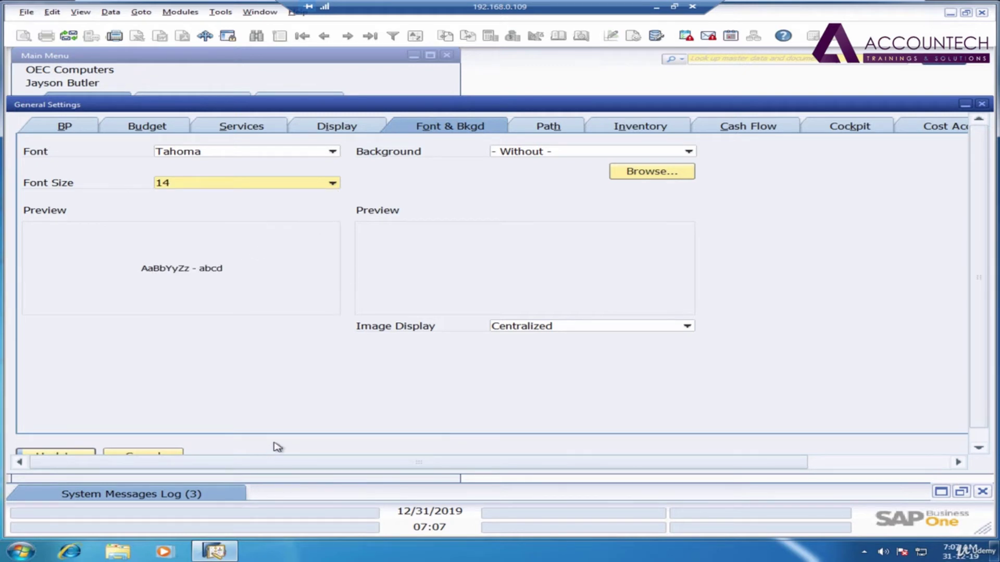
scroll(203, 436, down, 1)
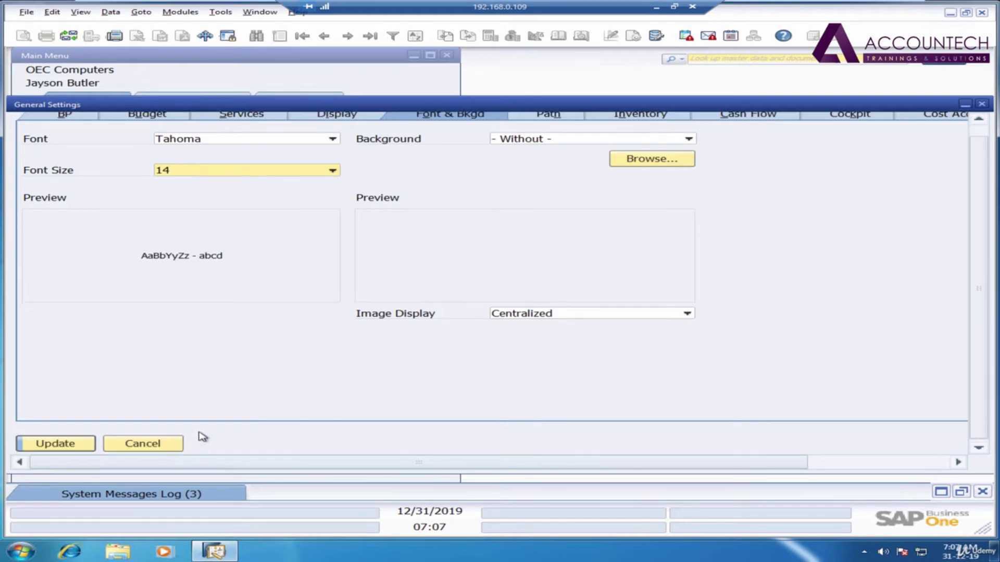
click(60, 446)
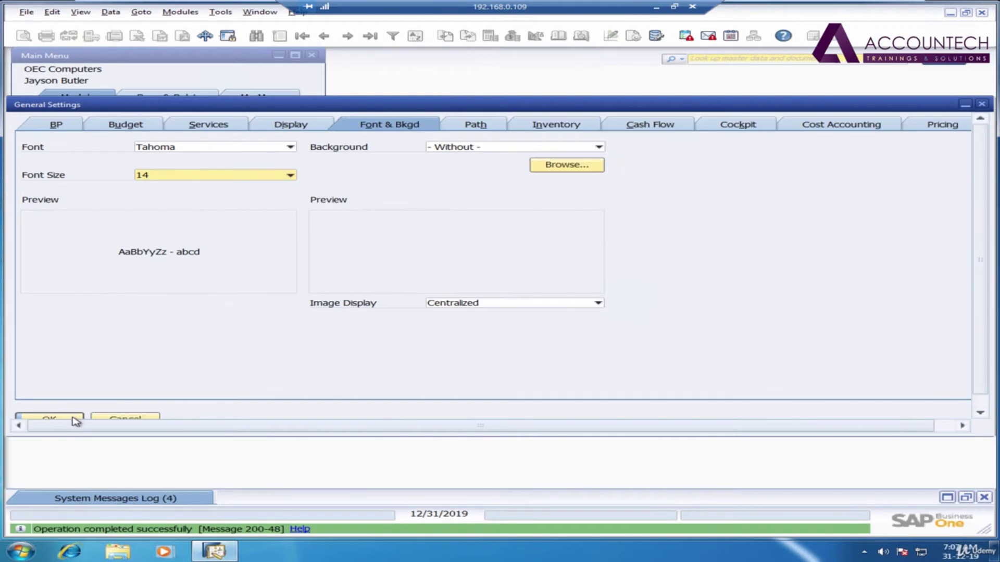
click(76, 420)
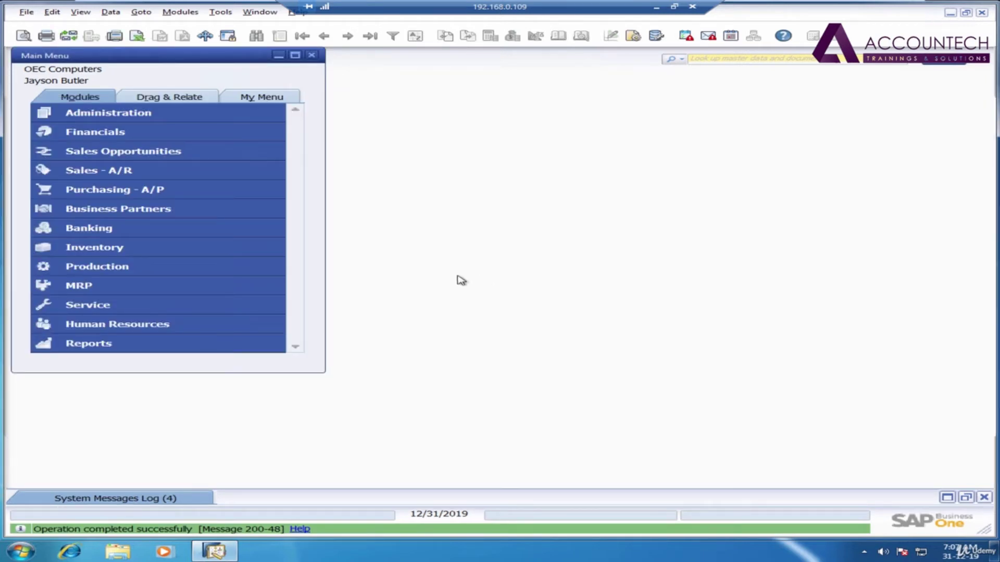
- Enlarge the Main Menu window and look through the Purchasing - A/P, Inventory and Business Partners modules, leaving Business Partners expanded
drag(306, 415, 359, 495)
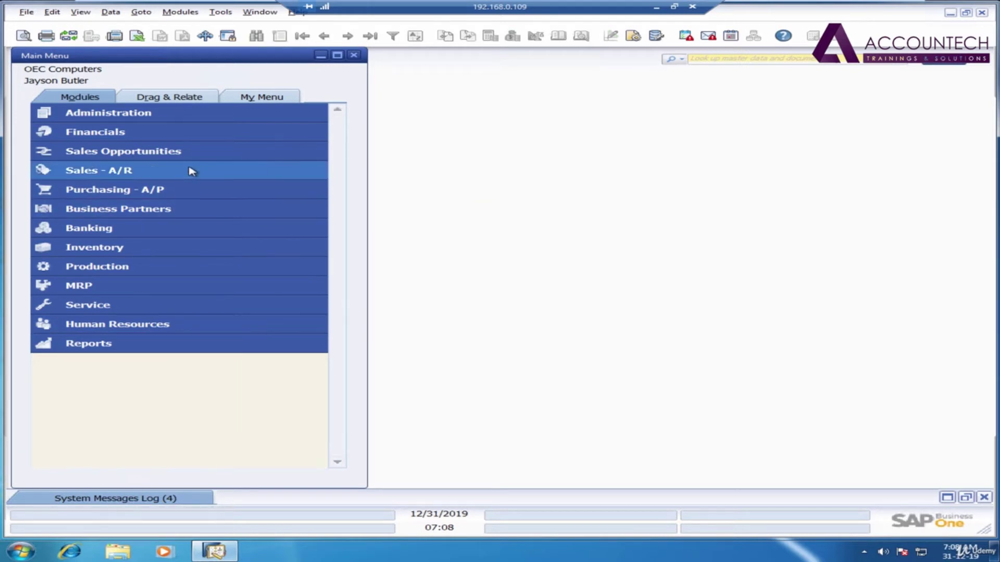
click(145, 192)
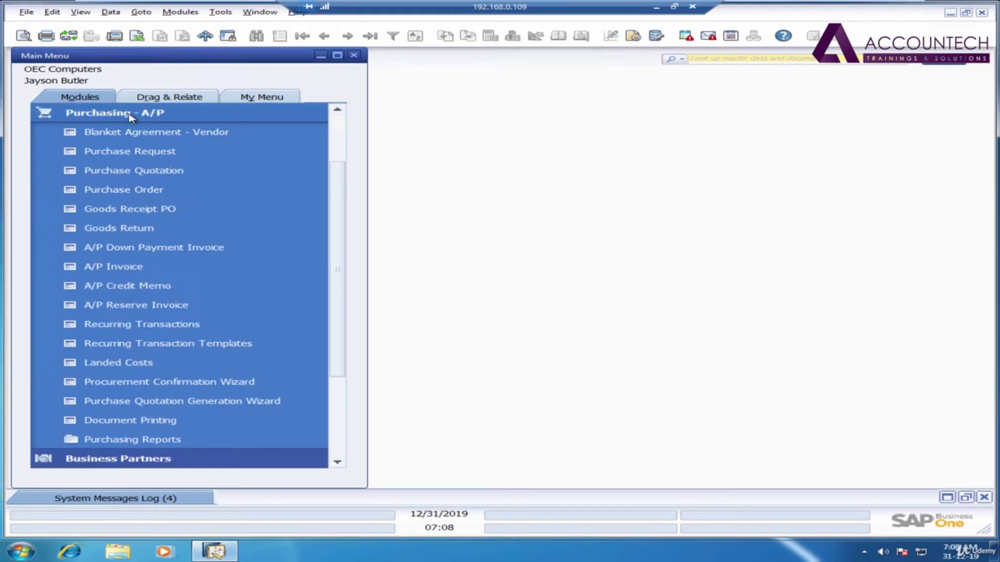
click(148, 115)
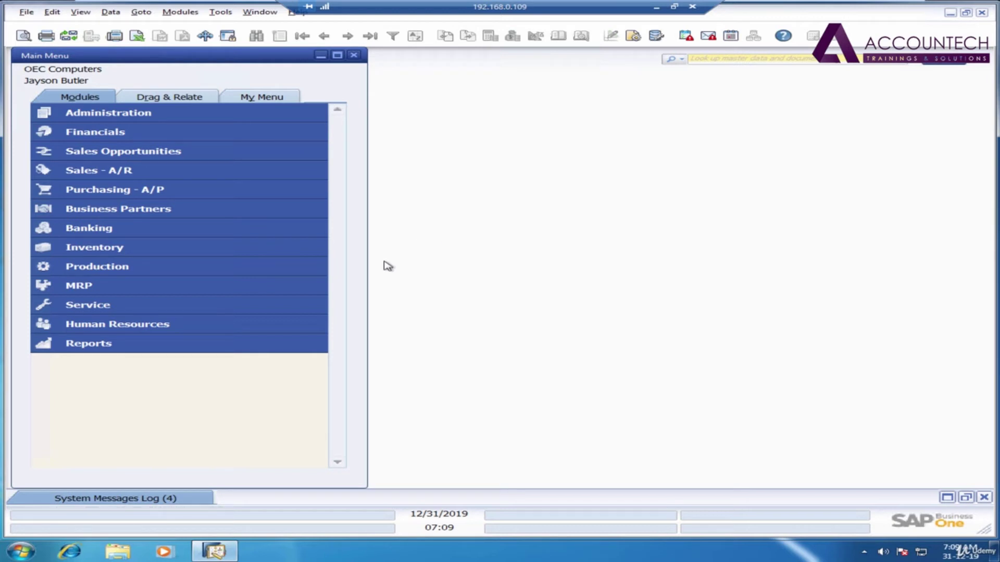
click(168, 255)
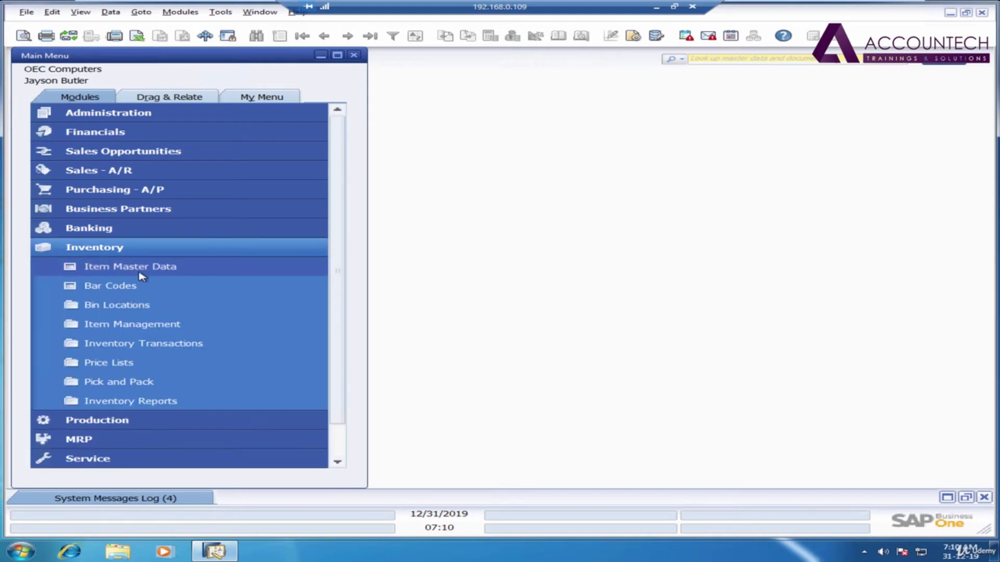
click(161, 252)
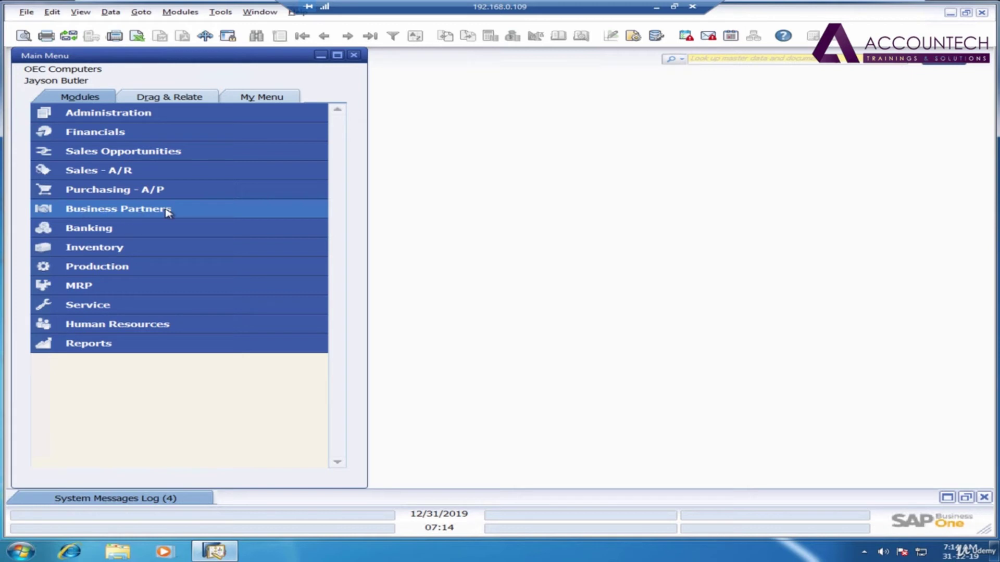
click(120, 211)
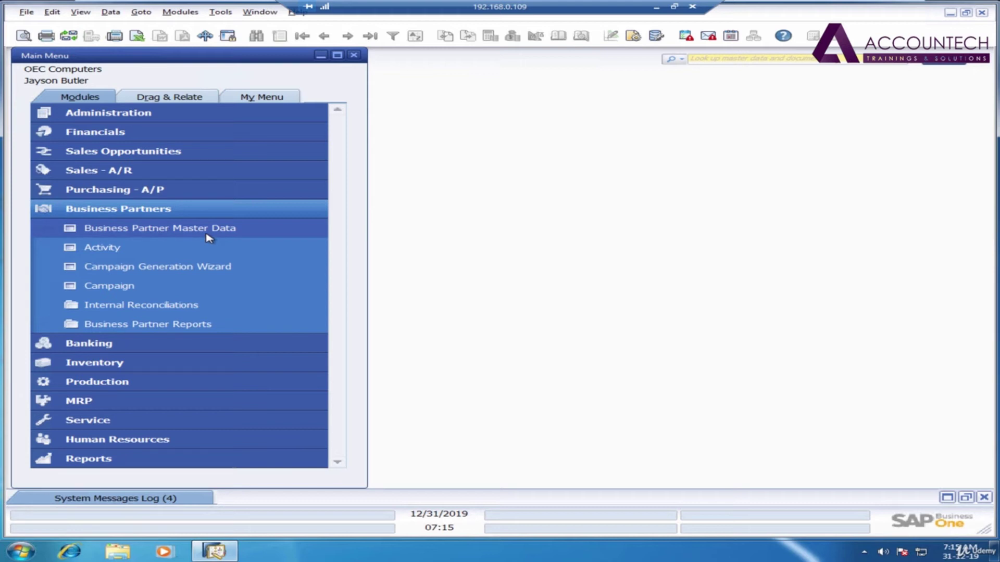
- Switch to a blank Word document and enter the heading "Master Data 4 Modes"
click(21, 551)
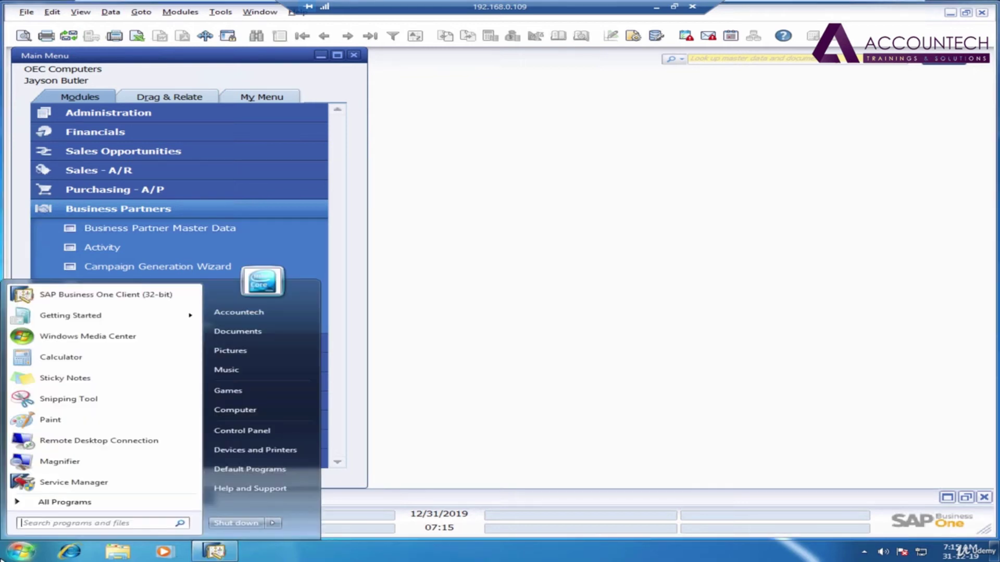
text(word)
key(Return)
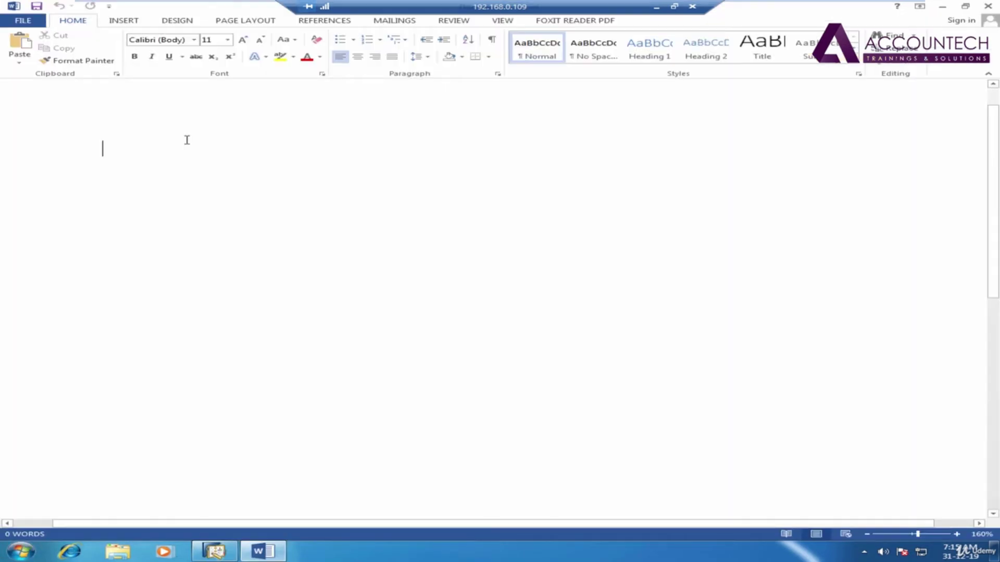
text(Mas)
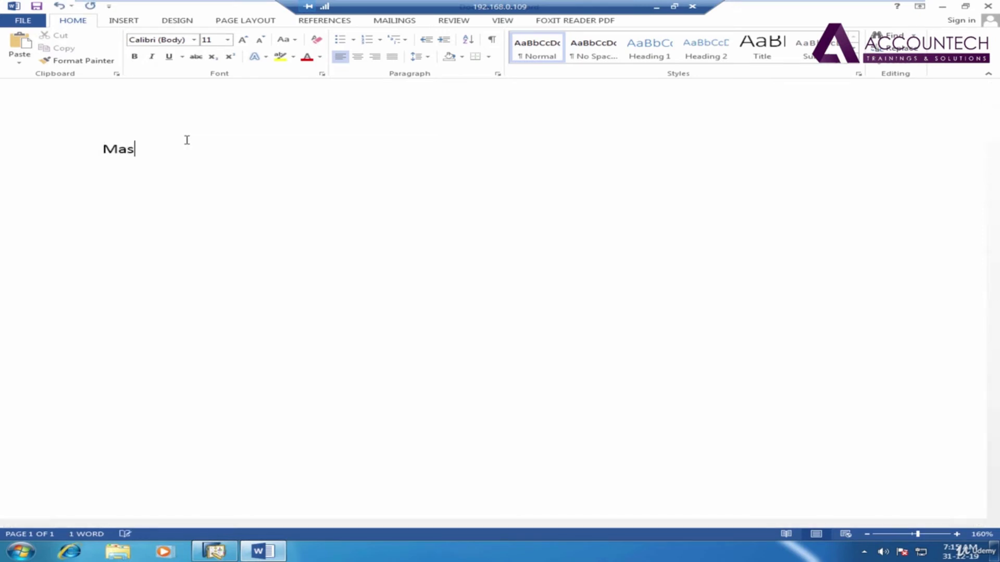
text(ter Data 4 Modes)
key(Return)
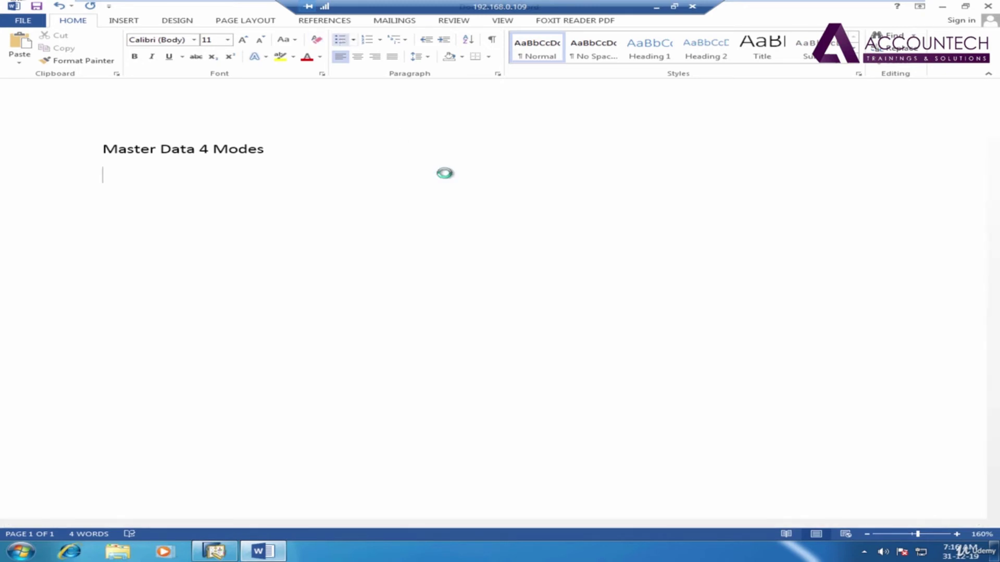
- Start a bulleted list below the heading with the entry "Add Mode – in which only new records are created – Ctrl + A"
key(ctrl+shift+l)
text(Ad)
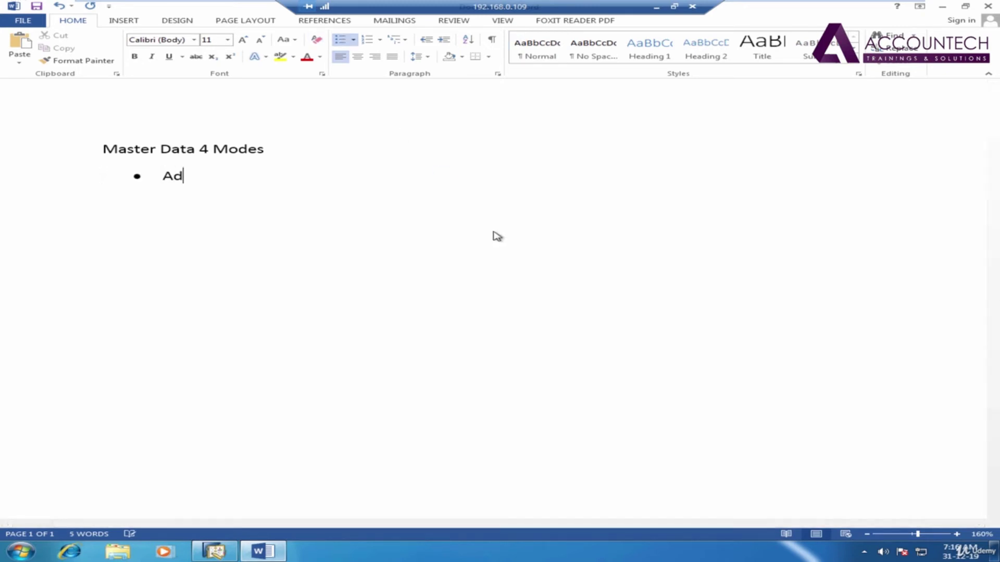
text(d Mode - )
text(in )
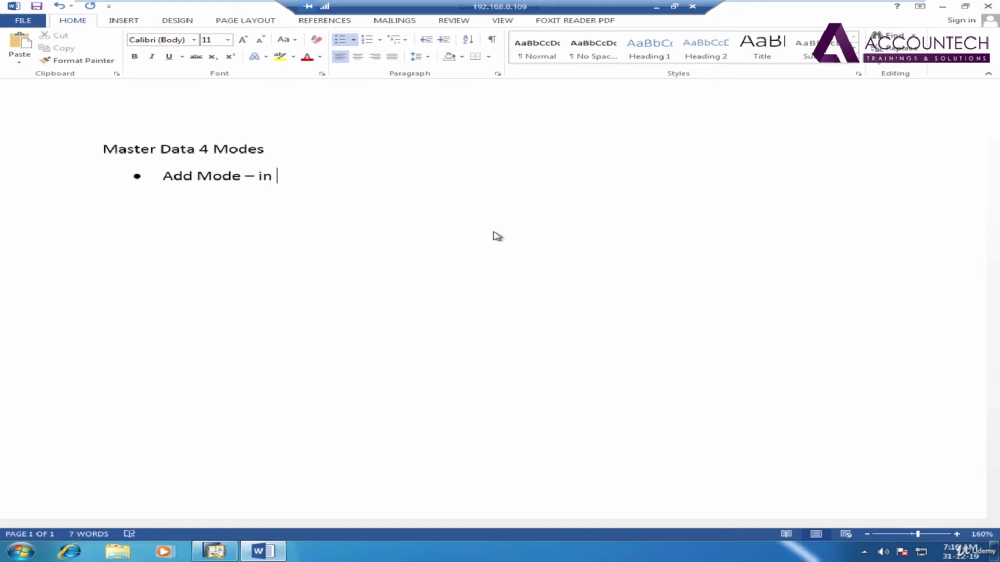
text(which only new records are creat)
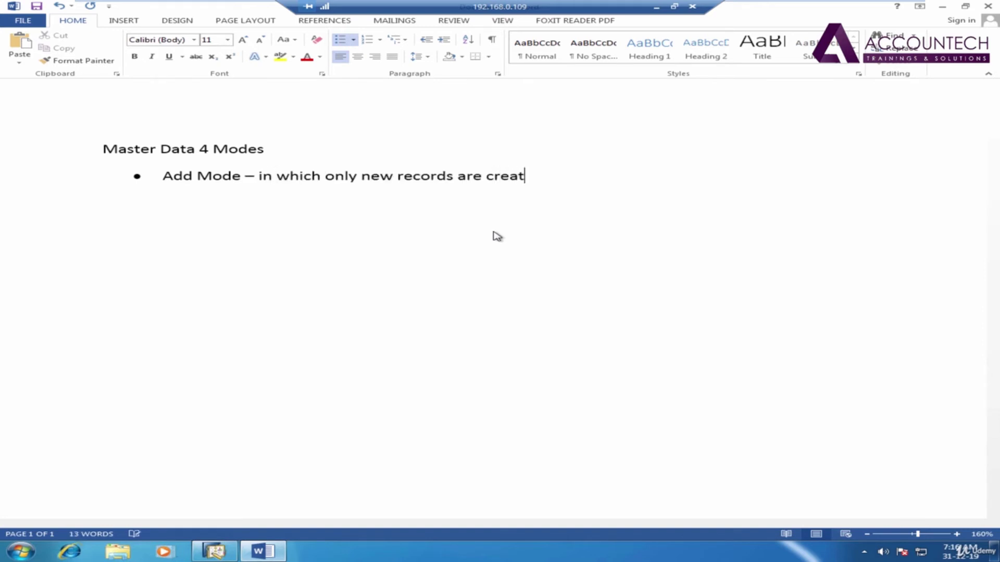
text(ed -)
text( Ctrl )
text(+ )
text(A)
key(Return)
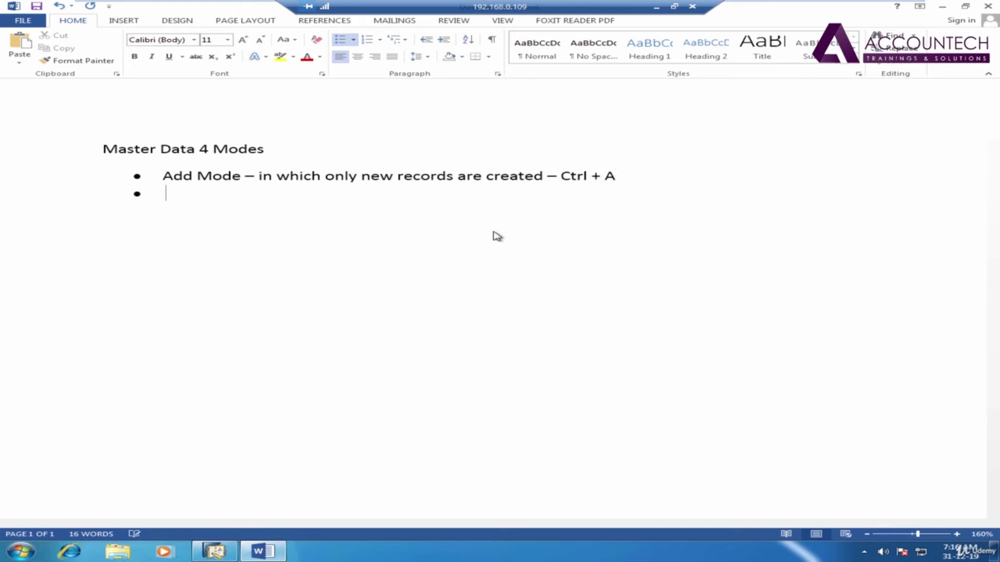
- Begin the second bullet with "Find Mode -" and switch back to SAP Business One
text(find Mode -)
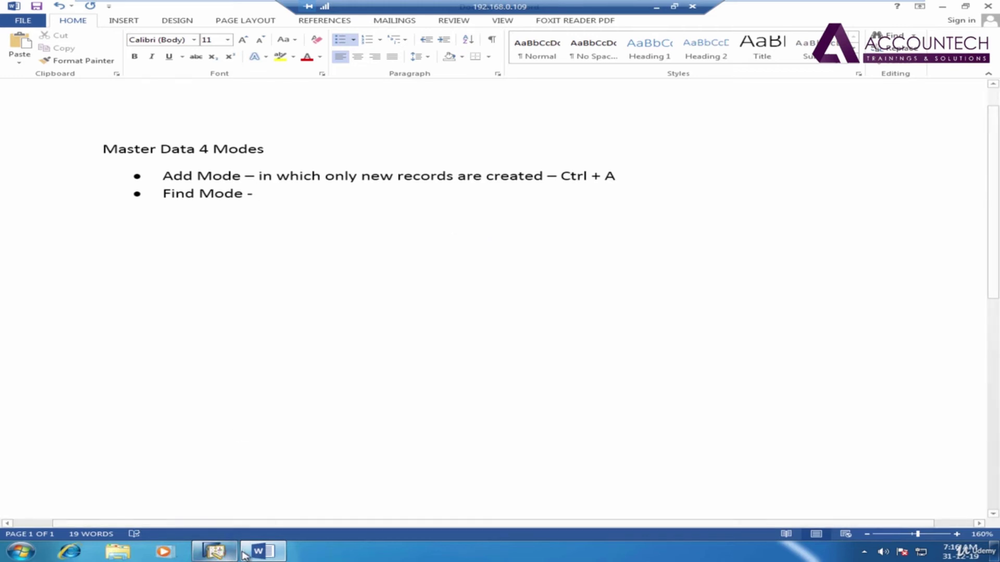
click(224, 552)
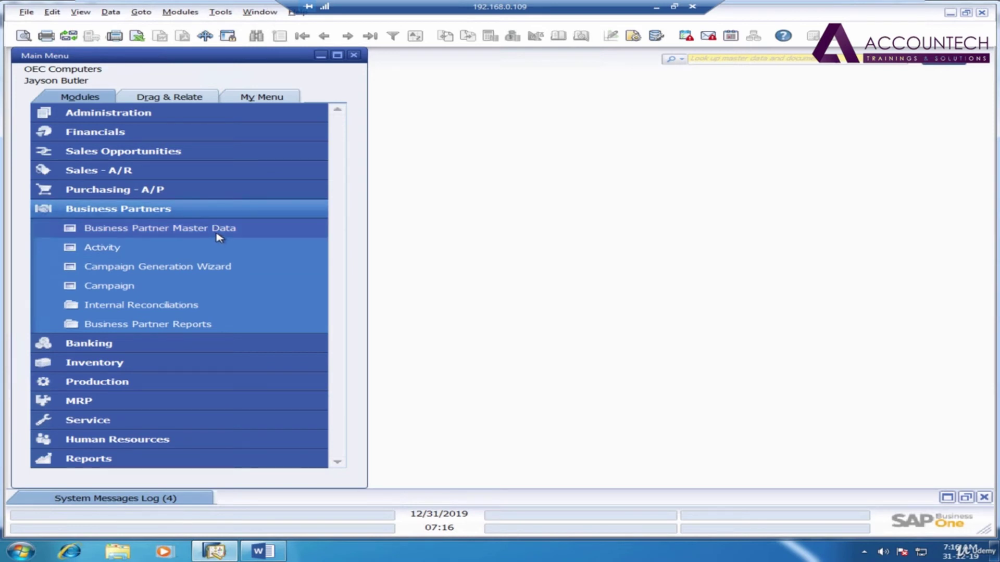
- Switch to Word and complete the Find Mode bullet with "to retrieve the existing record in sap – Ctrl + F"
click(264, 552)
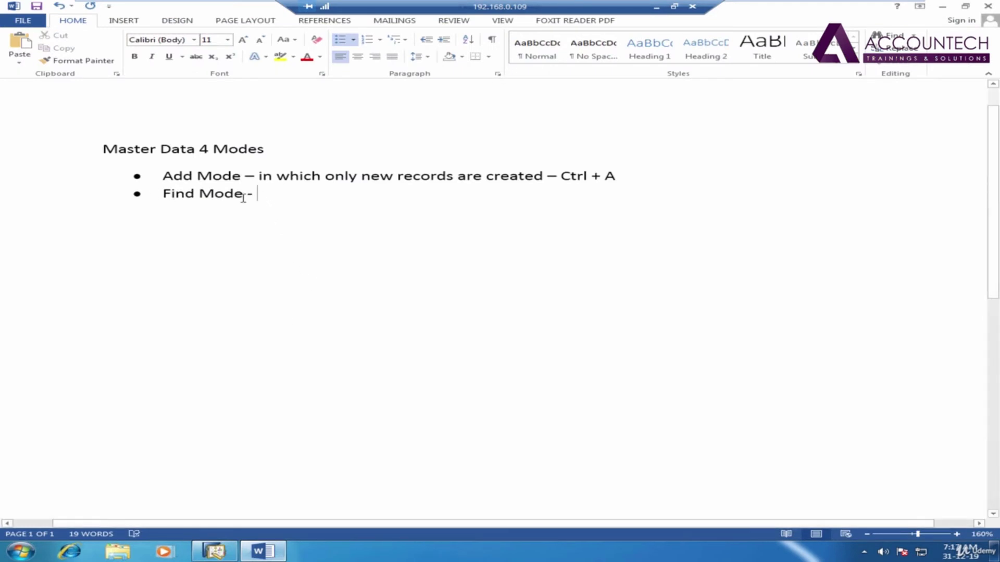
text(to retrieve the existing record in sap)
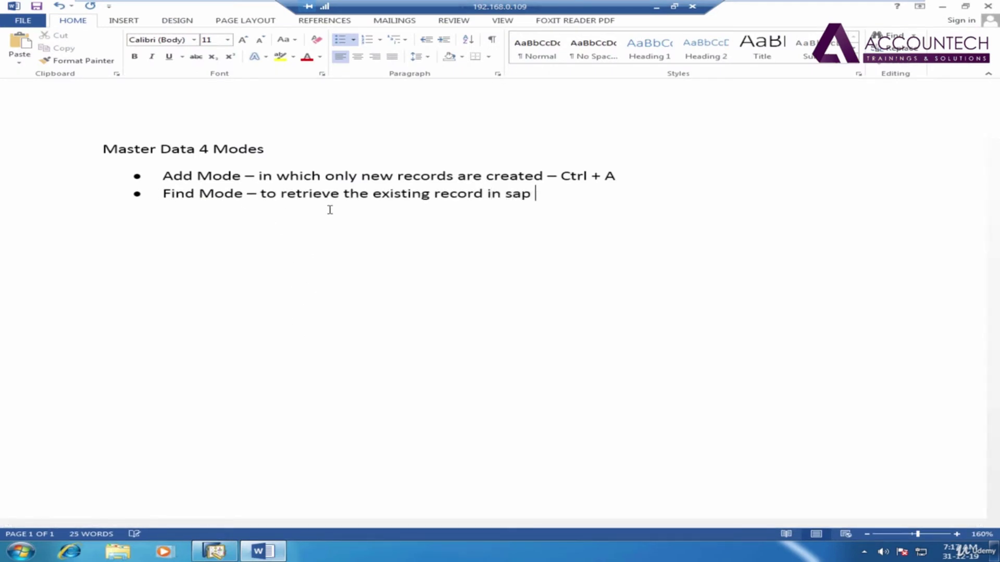
text( - )
text(Ctrl )
text(+ F)
- Add the bullets "View mode – in which you are just viewing the existing record after retrieving" and "Update mode – if you make any changes to existing records"
key(Return)
text(iew mode)
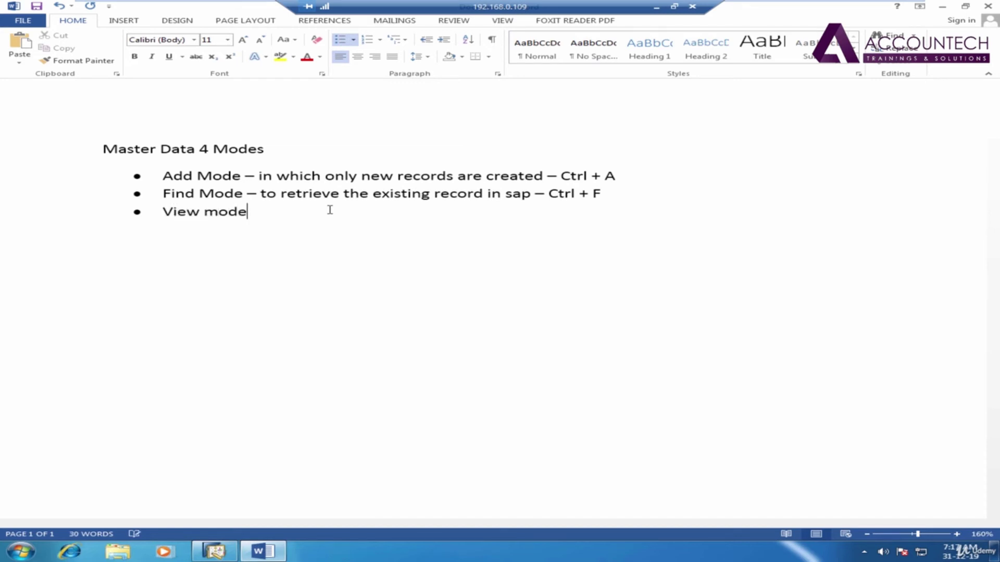
text(– in which you are just viewing the existing record after retreiving)
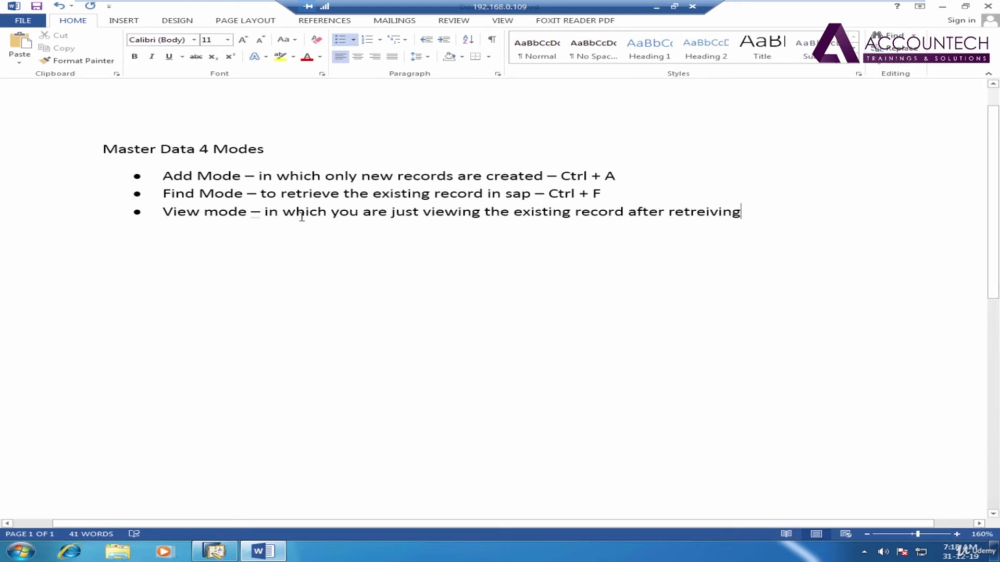
mouse_move(291, 221)
key(Return)
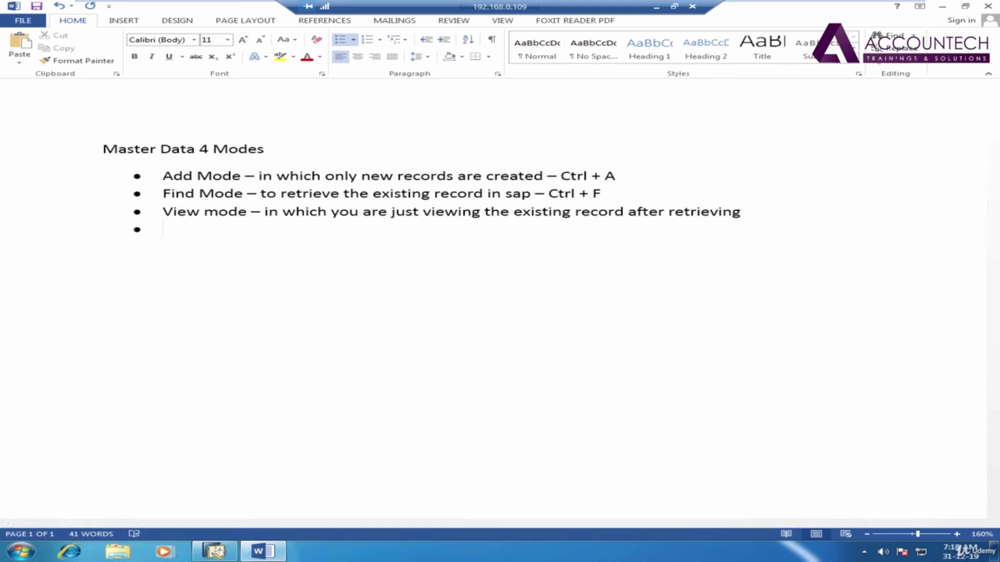
text(update mode - if you make any changes to existing records)
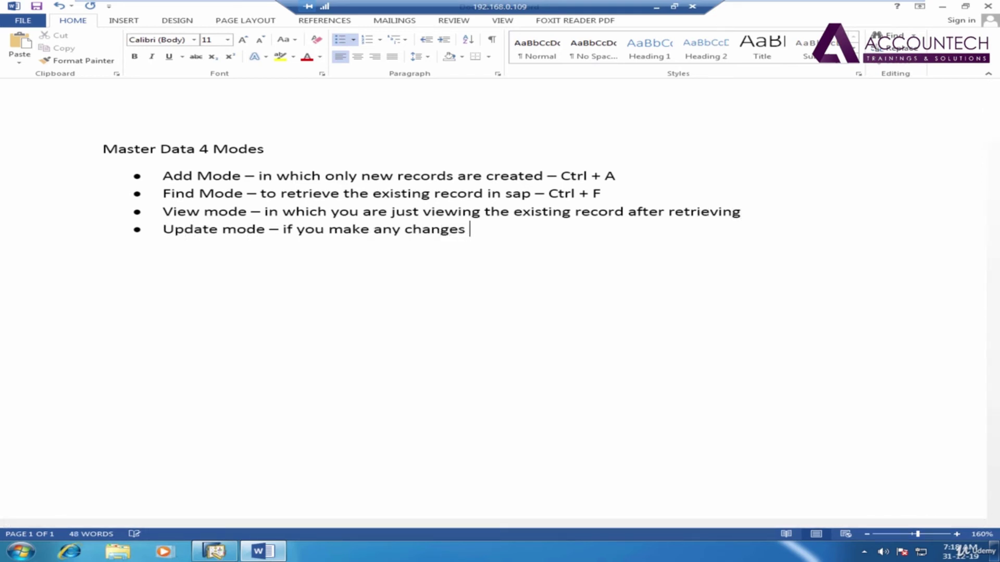
- Append "- automatically" to the ends of the View mode and Update mode bullets
click(836, 216)
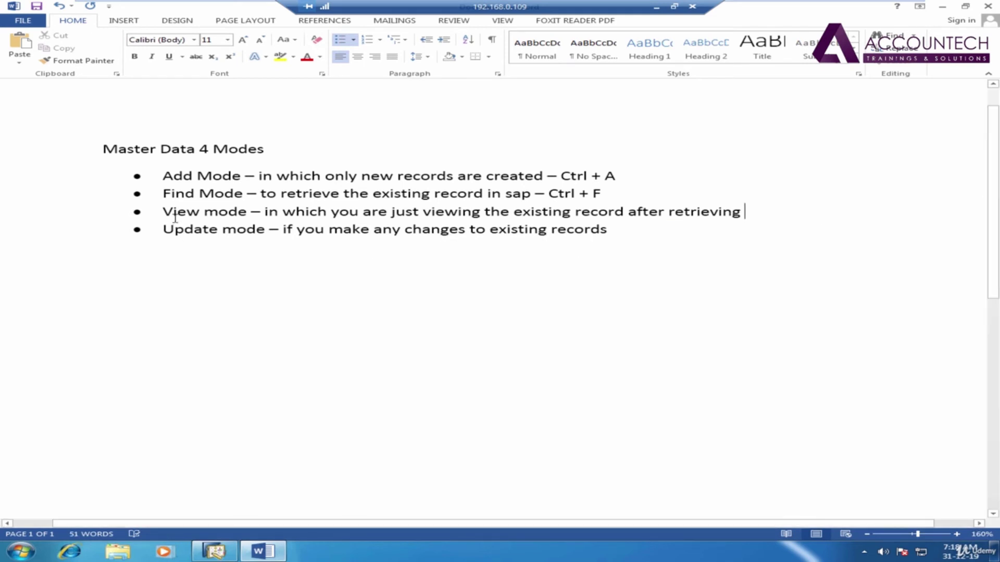
text(- automatically)
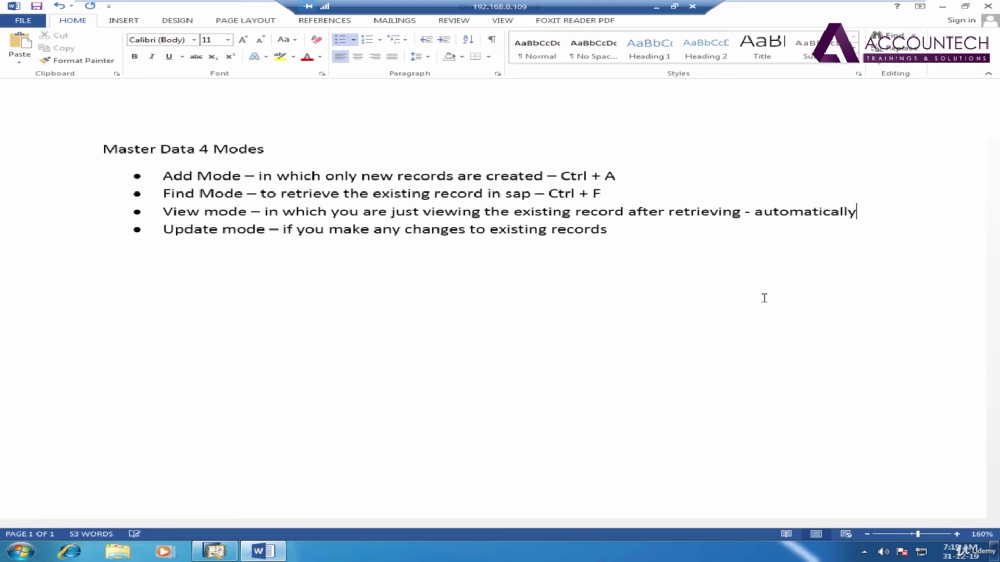
click(634, 238)
text(- automatically)
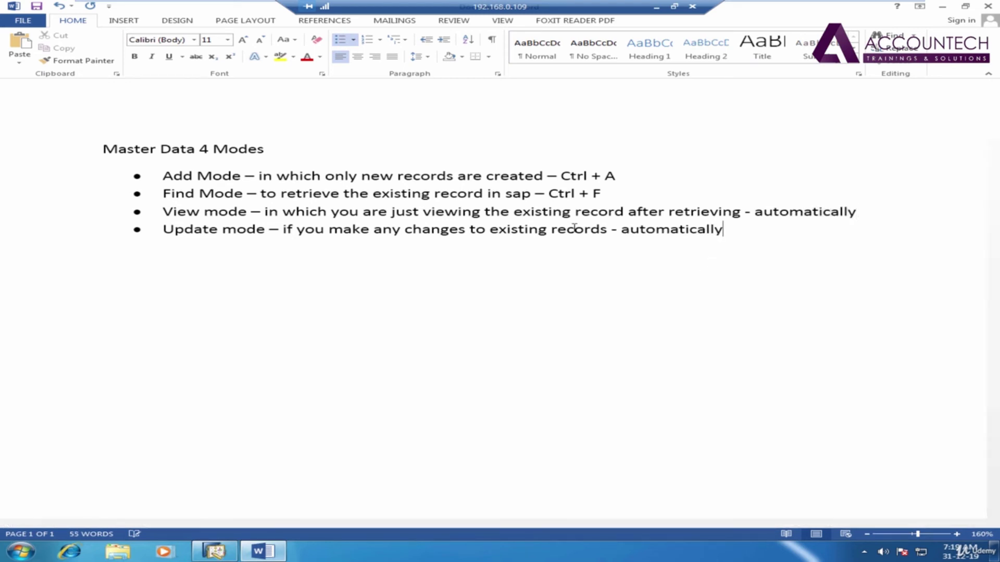
- Place the text cursor at the end of the Find Mode bullet and view Business Partner Master Data in SAP Business One, closing it again
click(315, 195)
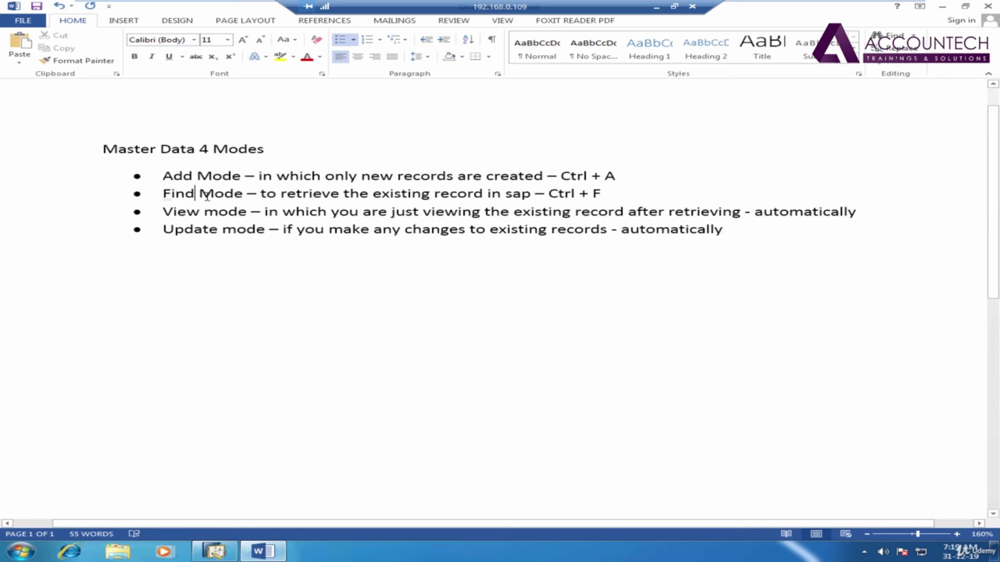
click(666, 193)
click(213, 551)
click(167, 229)
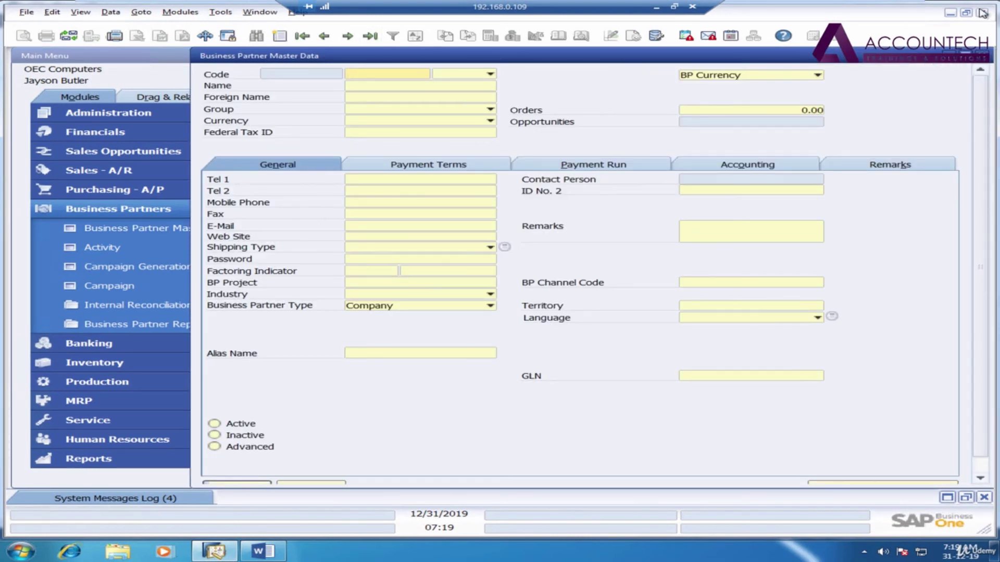
key(Escape)
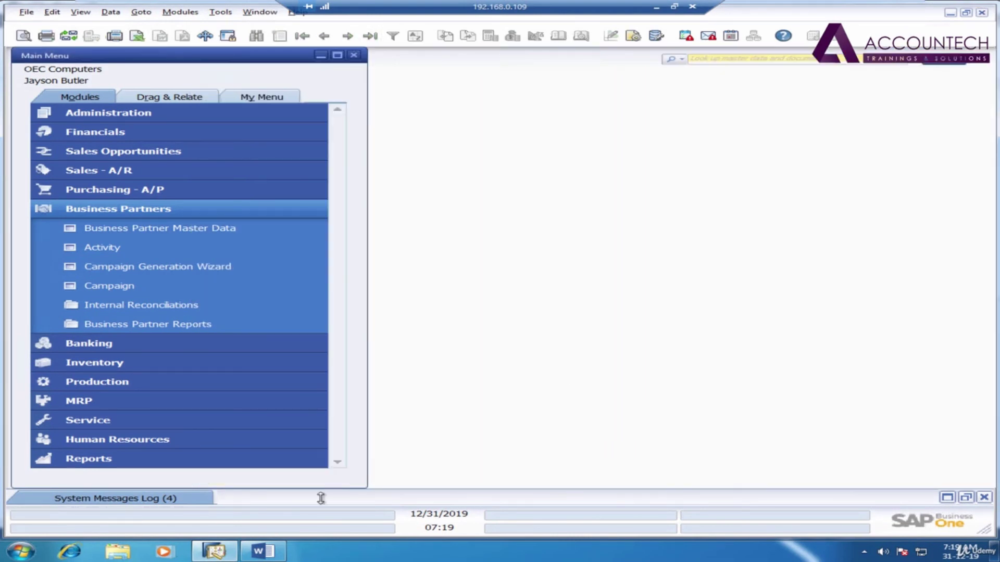
- Switch to Word, append "– Yellow fields" to the Find Mode bullet and add a dash at the end of the Add Mode bullet
click(263, 551)
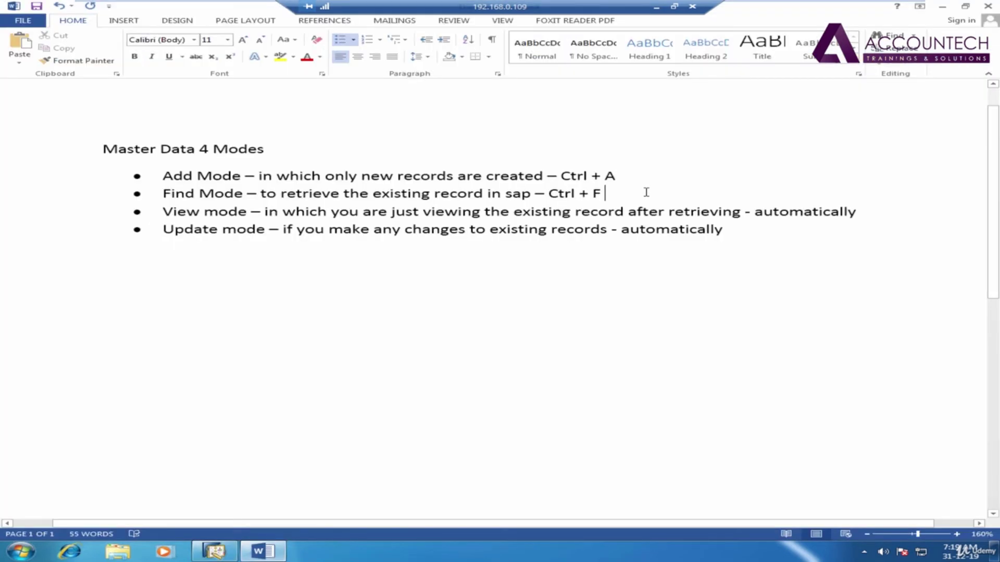
text(- Yellow)
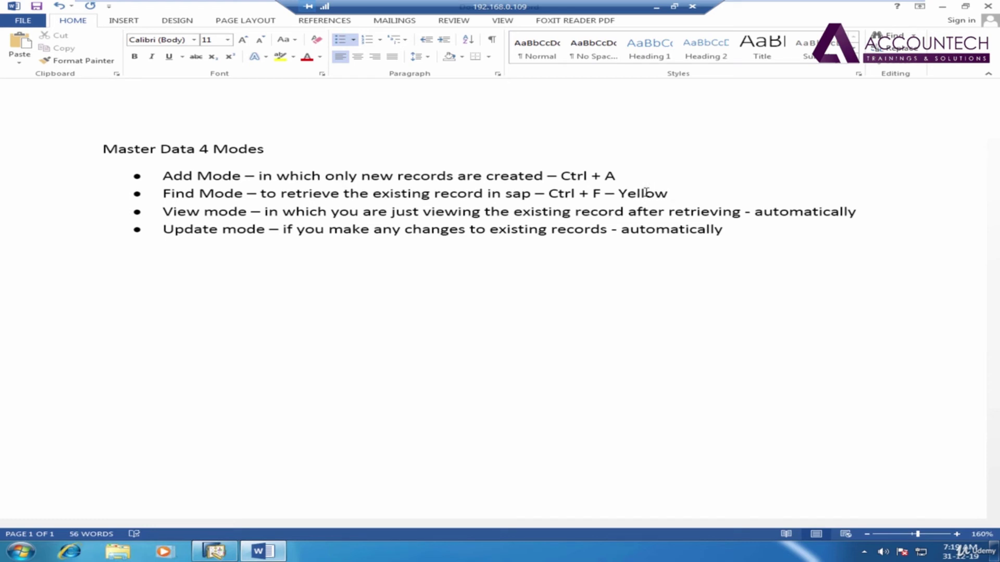
text(fields)
click(688, 177)
text(-)
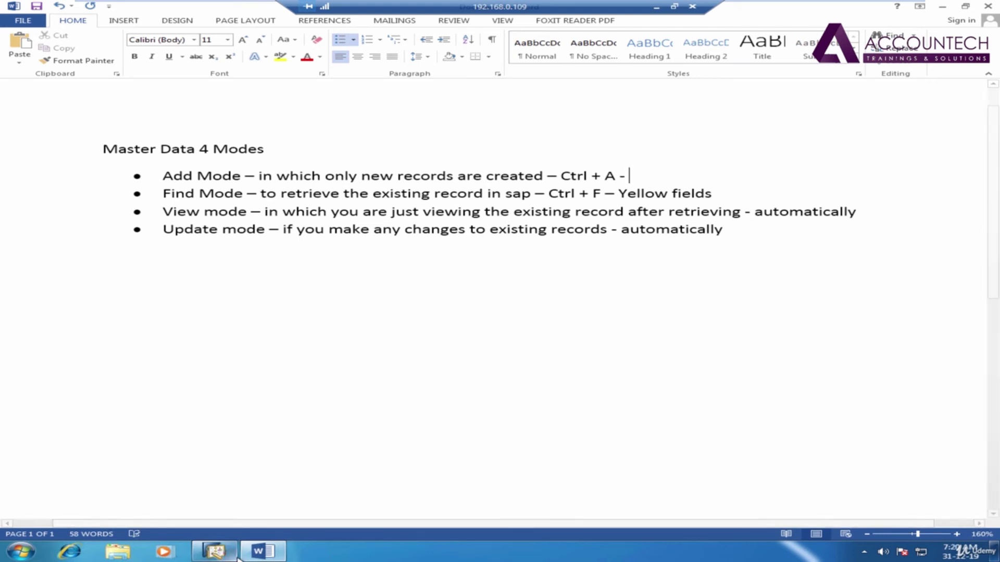
- Switch to SAP Business One, open A/R Invoice from the Sales - A/R module and examine its Customer and Name fields
click(213, 551)
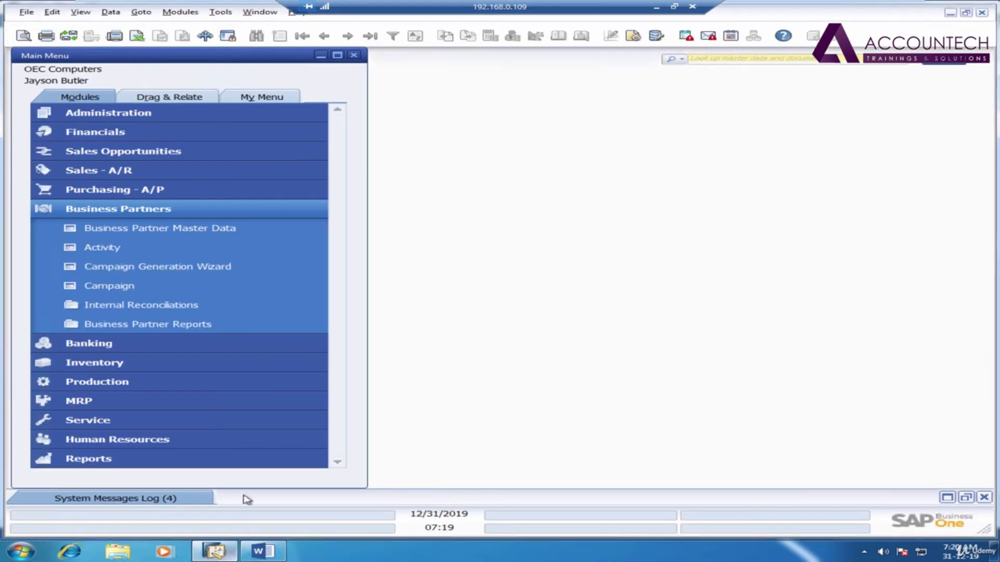
click(187, 167)
click(208, 247)
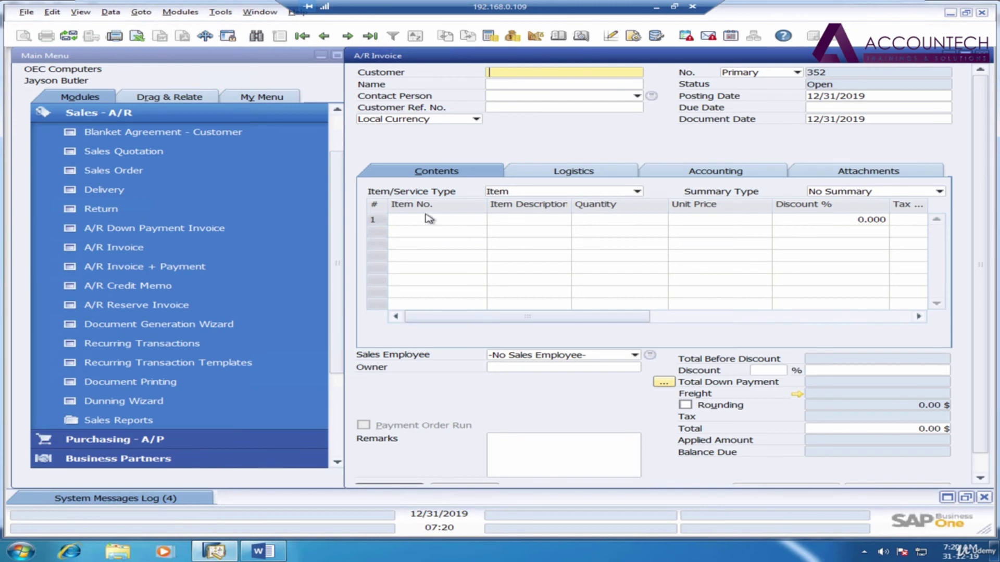
click(553, 82)
click(497, 75)
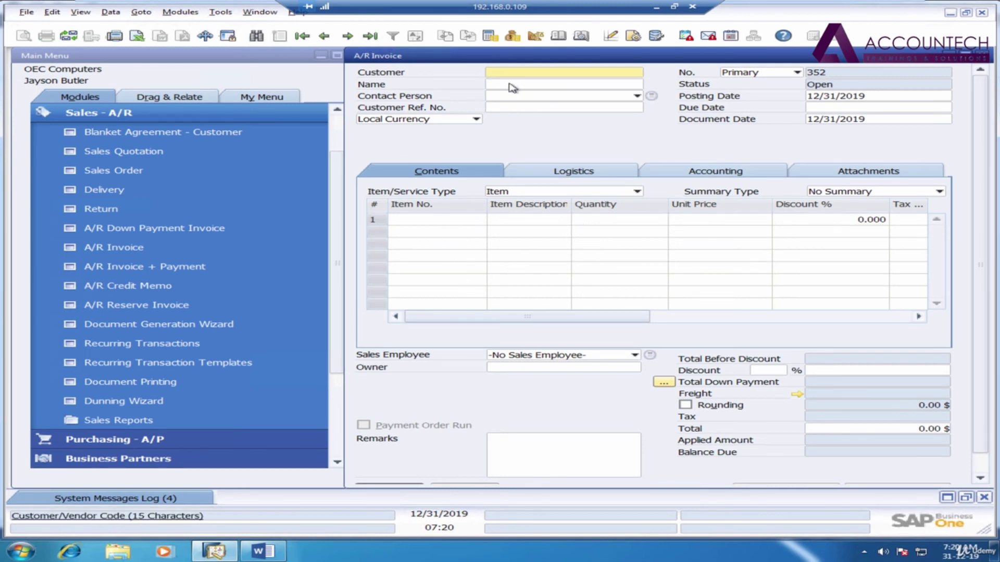
click(510, 81)
click(510, 72)
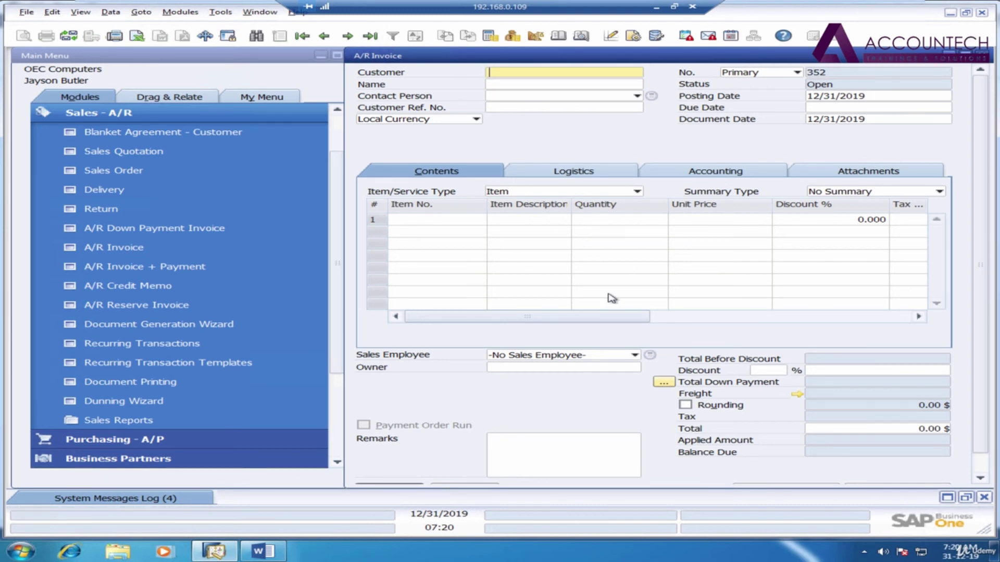
- Switch to Word and complete the Add Mode bullet with "white and blank" after its final dash
click(263, 551)
text(w)
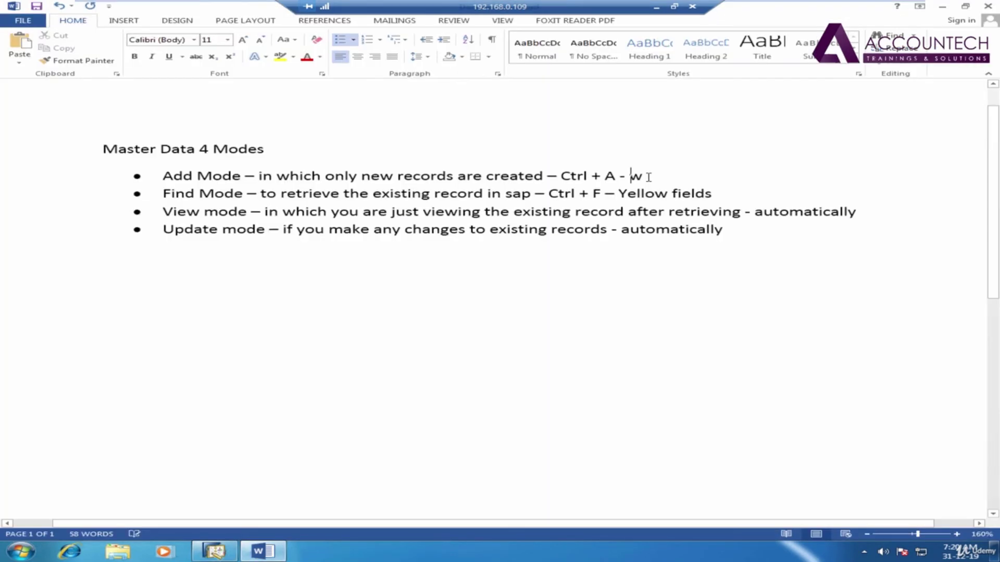
text(hite and blank)
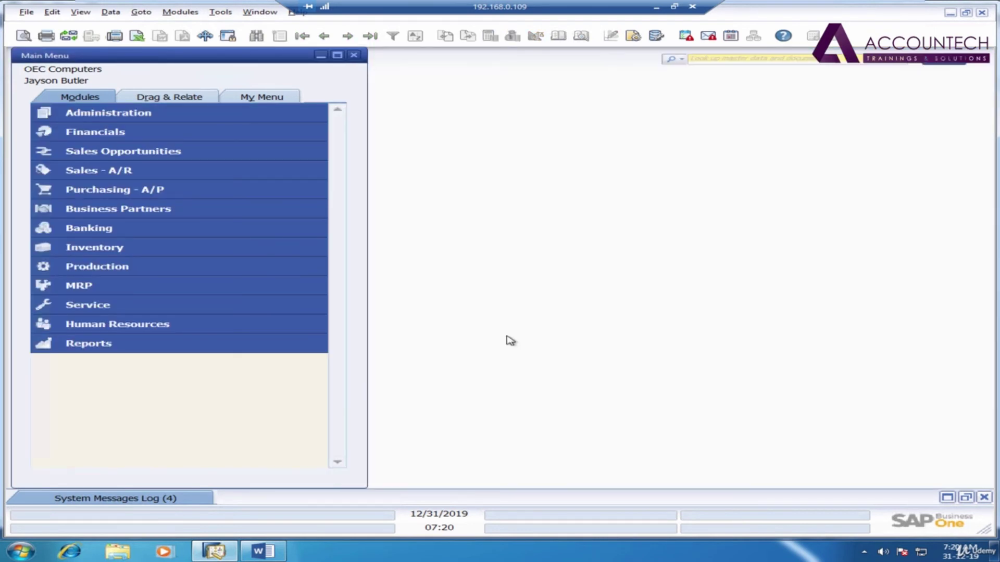
- Open Business Partner Master Data from the Business Partners module in SAP Business One and examine its Code, Name, Tel 1 and Tel 2 fields
click(167, 211)
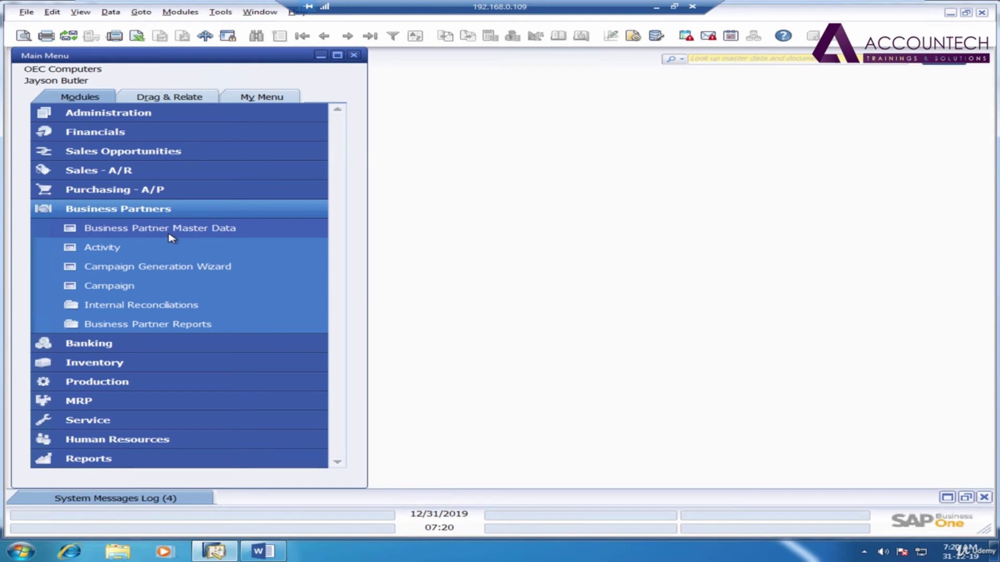
click(169, 234)
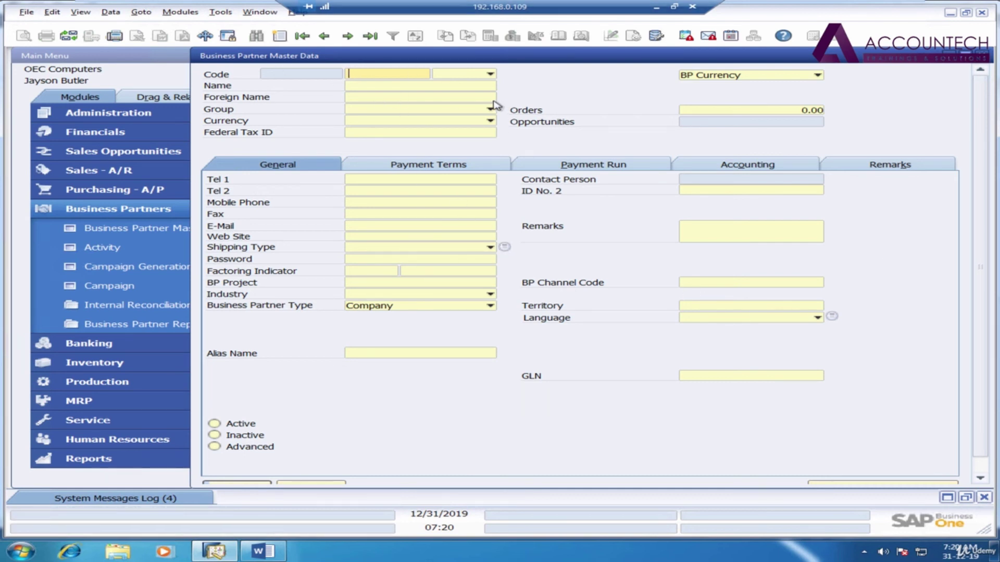
click(375, 86)
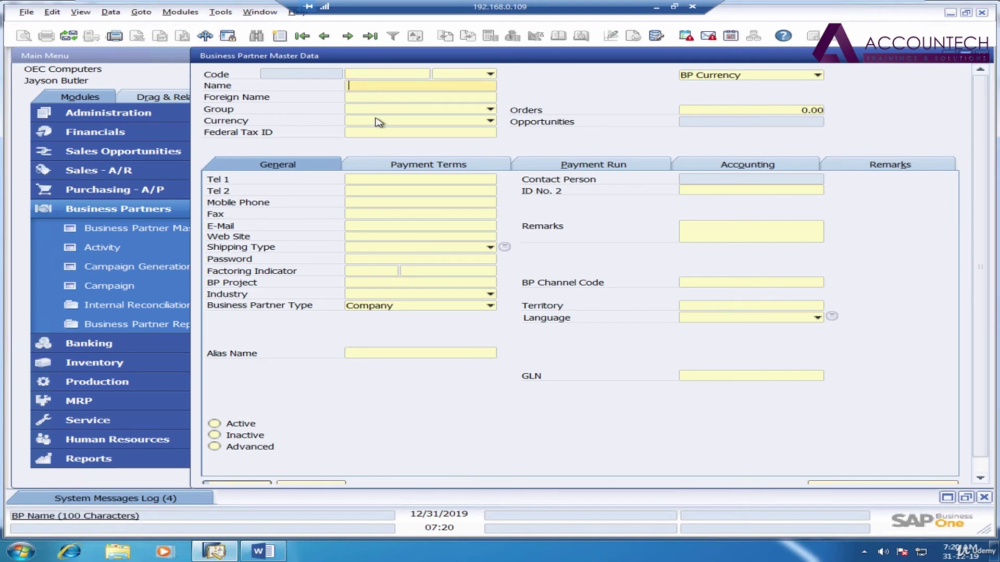
click(383, 76)
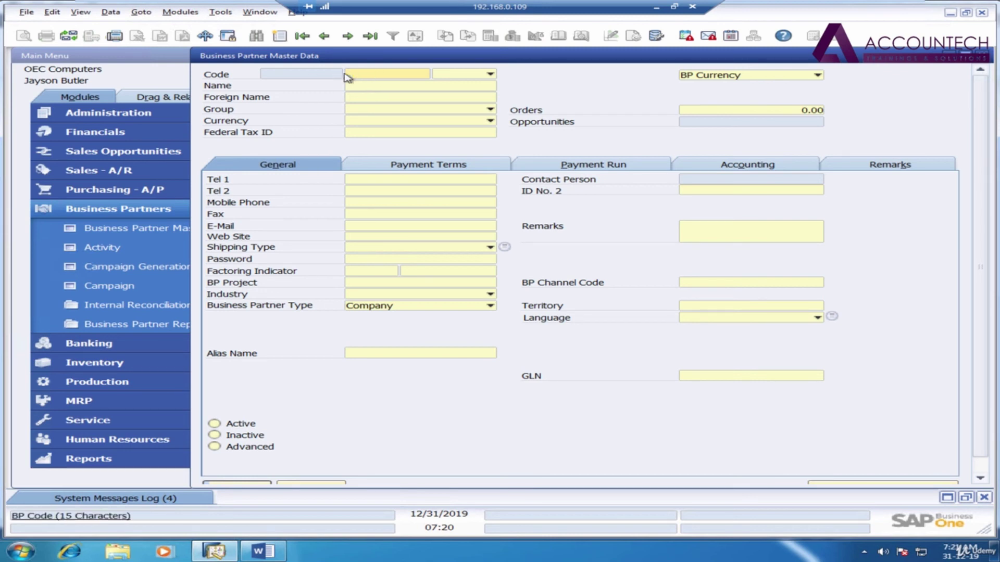
click(381, 86)
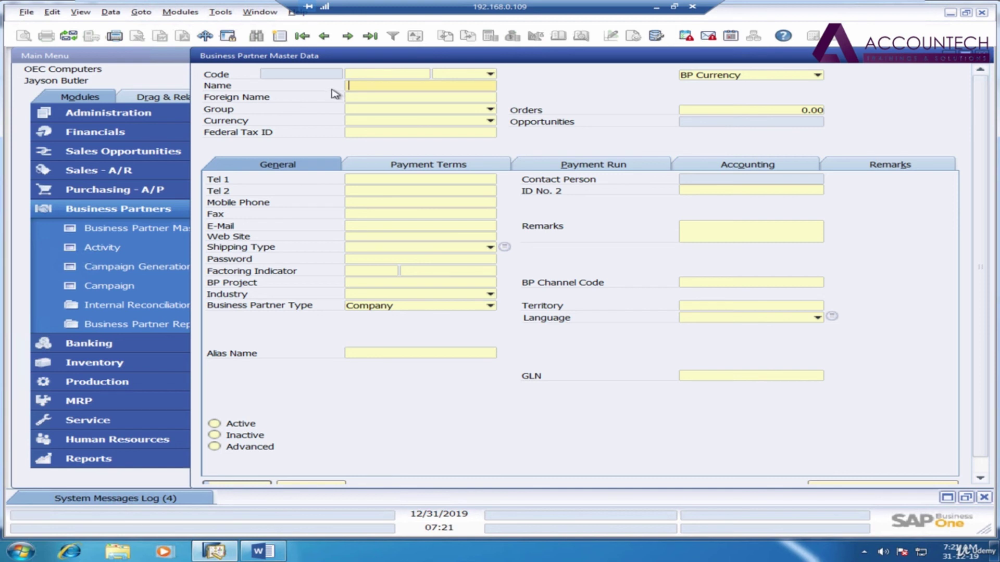
click(397, 182)
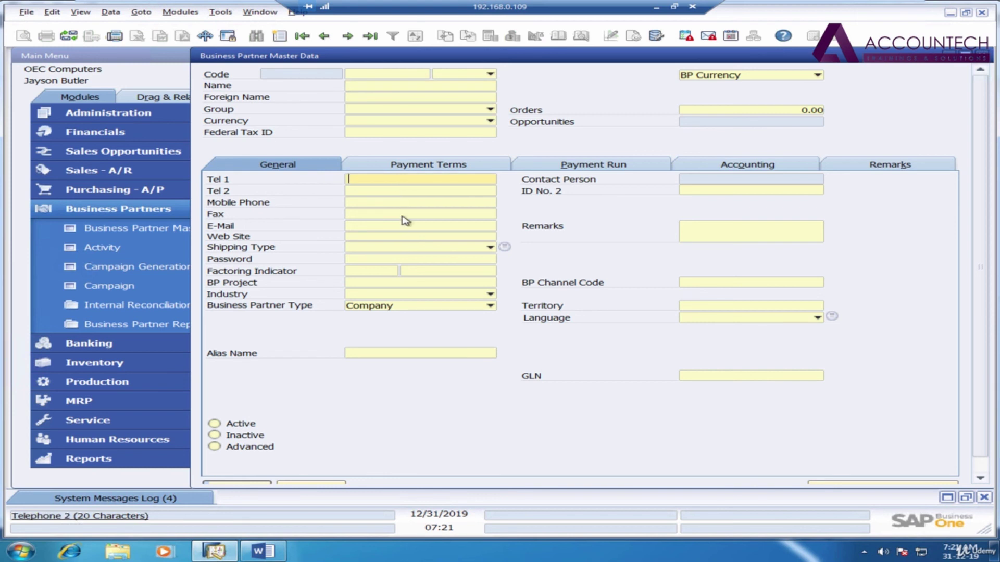
key(Tab)
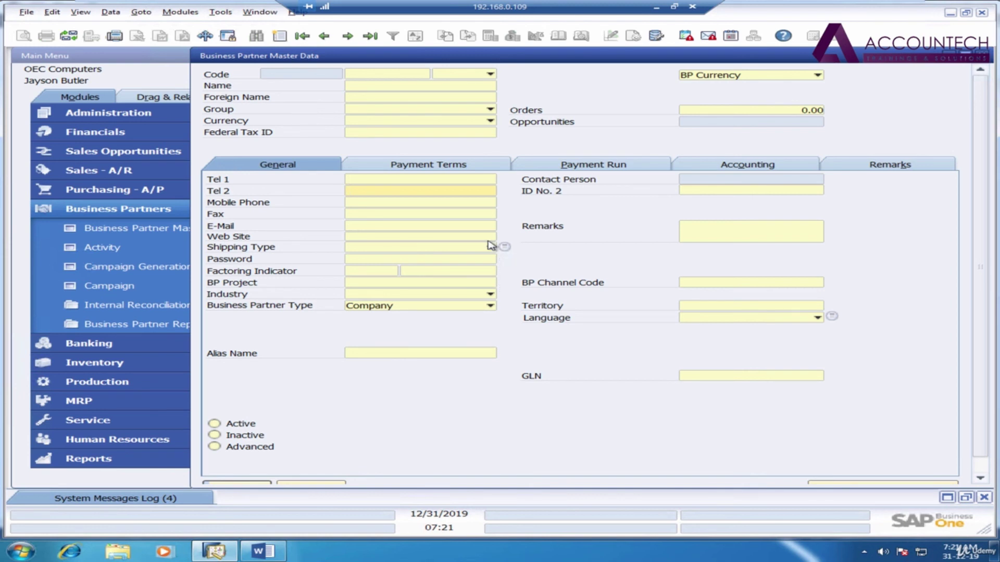
click(425, 180)
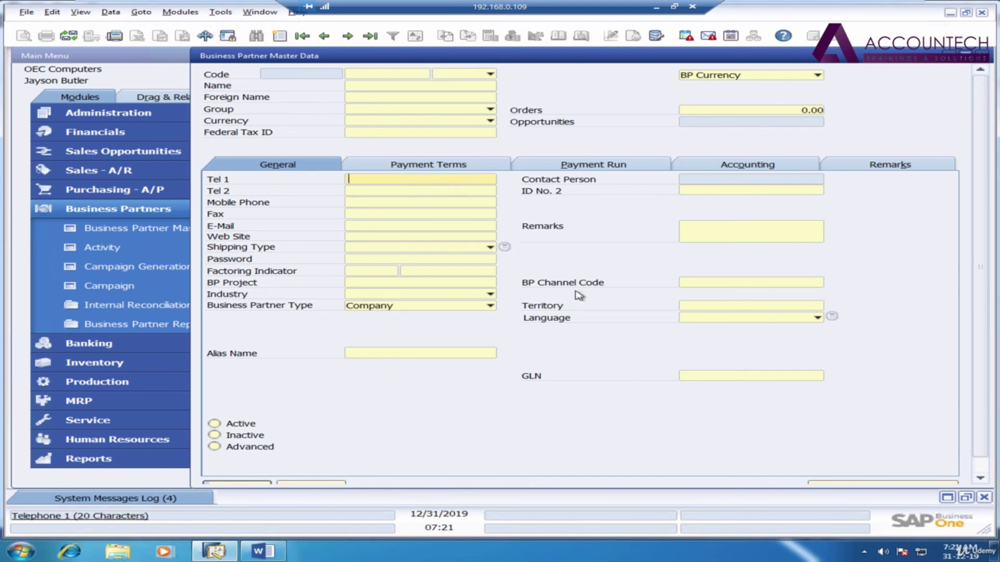
- Search for all business partners with the code "*", review the results in a maximized List of Business Partners, and close the list
click(360, 73)
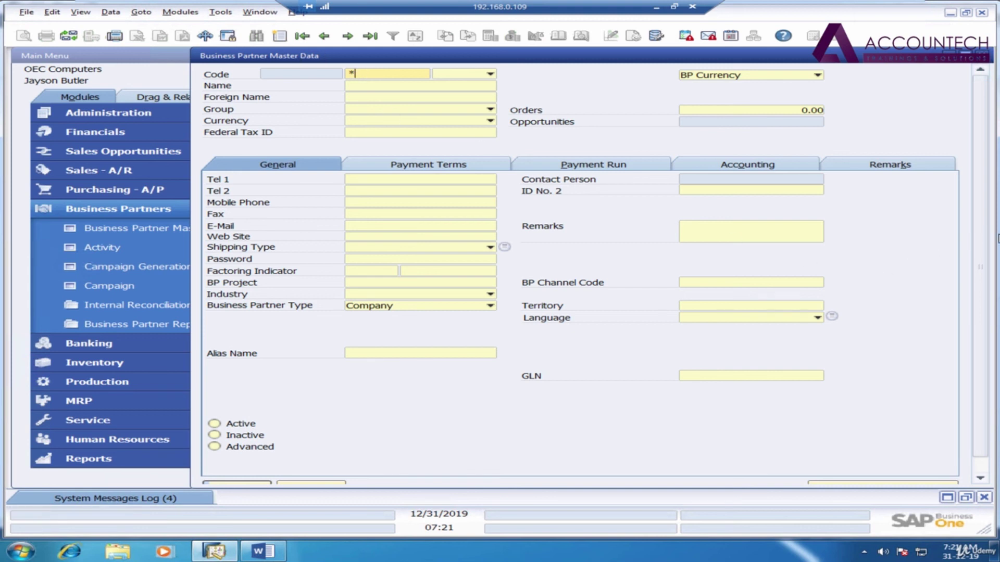
scroll(982, 245, down, 1)
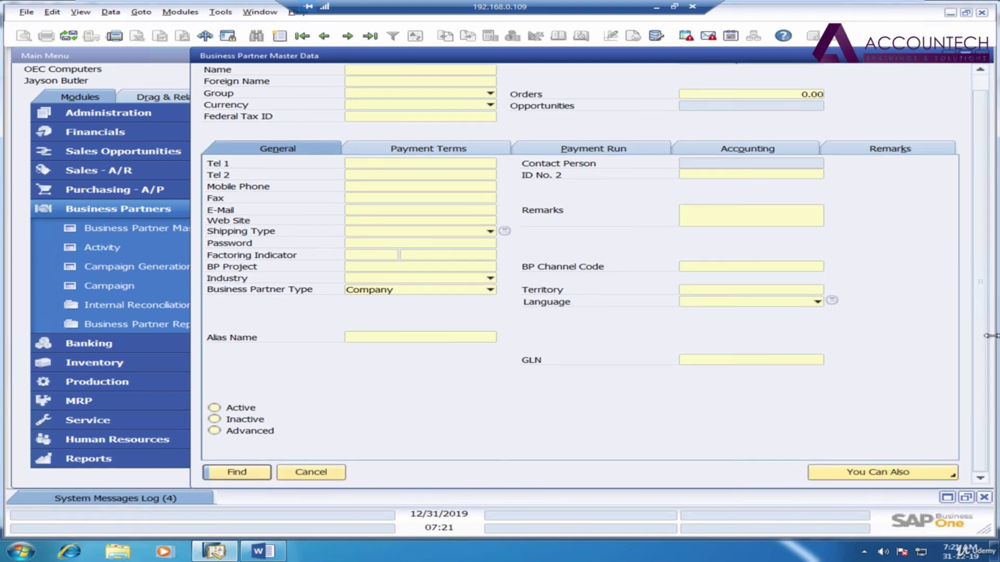
key(Return)
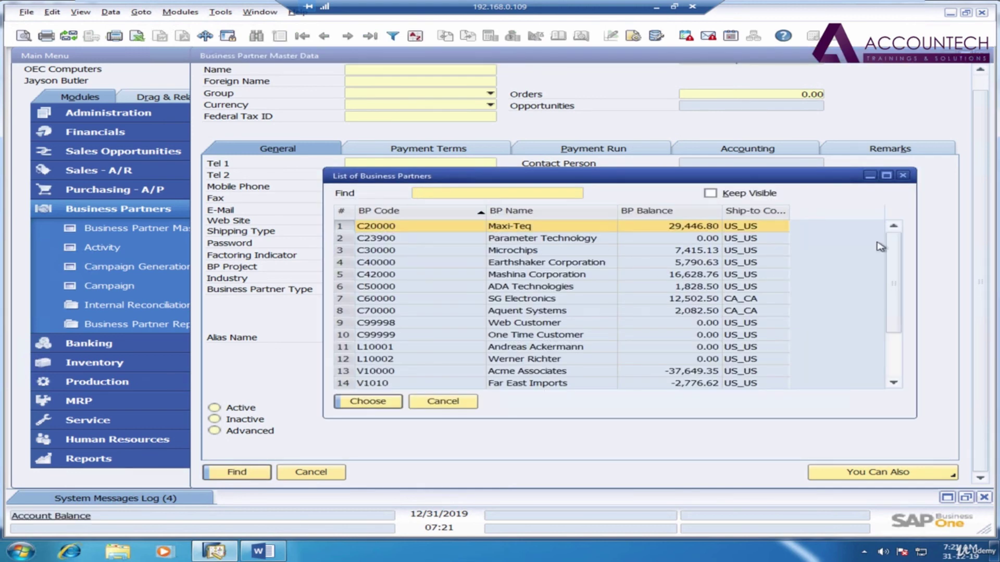
click(887, 176)
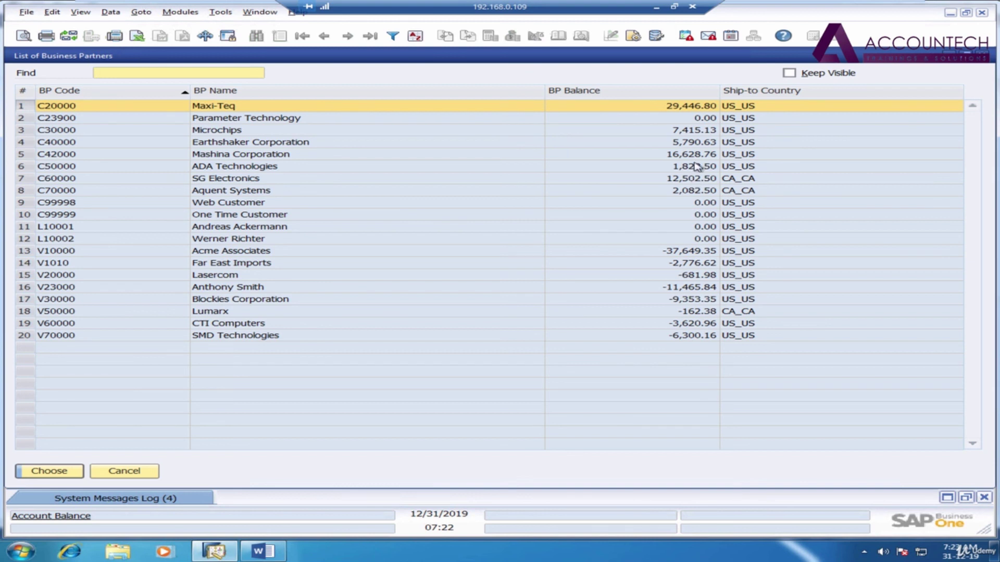
key(Escape)
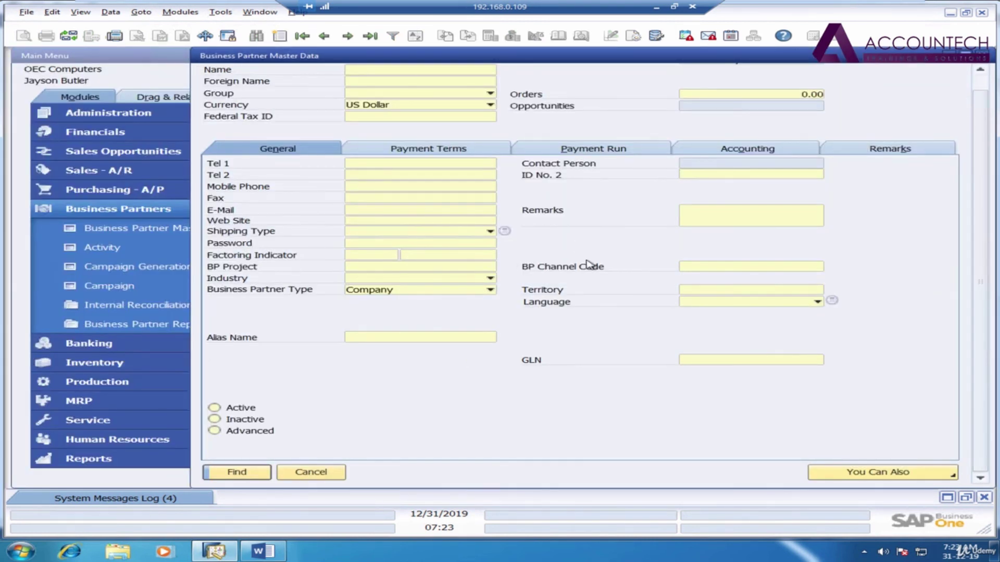